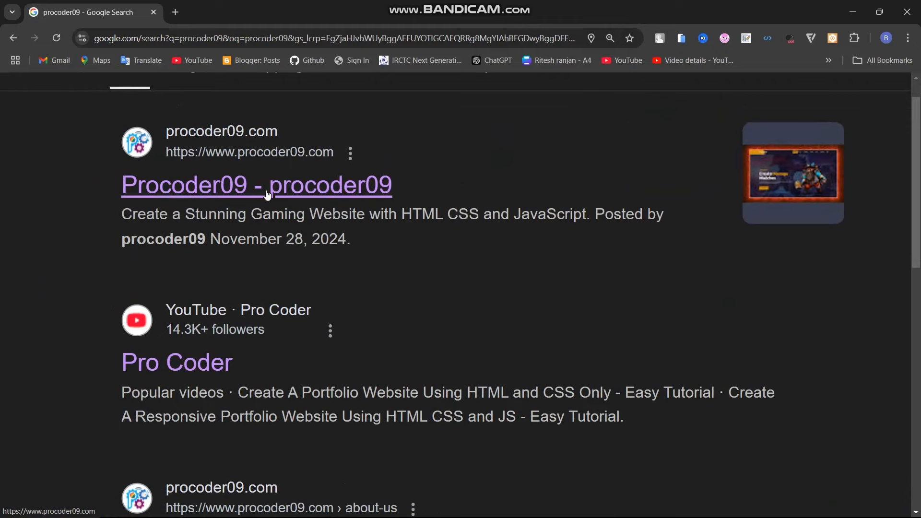
Open the procoder09.com website from the search results and dismiss the pop-up covering its home page.
{"action": "left_click", "coordinate": [267, 193]}
{"action": "scroll", "coordinate": [267, 192], "scroll_direction": "down", "scroll_amount": 4}
{"action": "scroll", "coordinate": [267, 193], "scroll_direction": "down", "scroll_amount": 3}
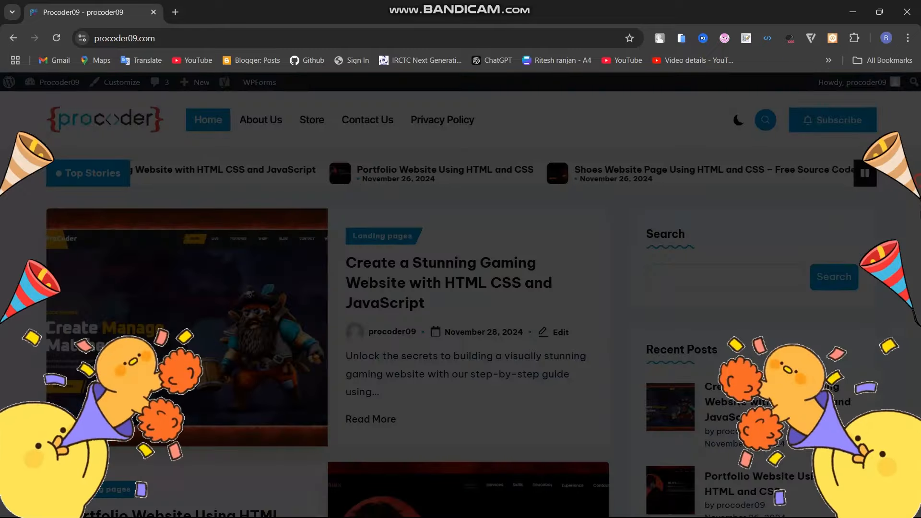
{"action": "left_click", "coordinate": [680, 172]}
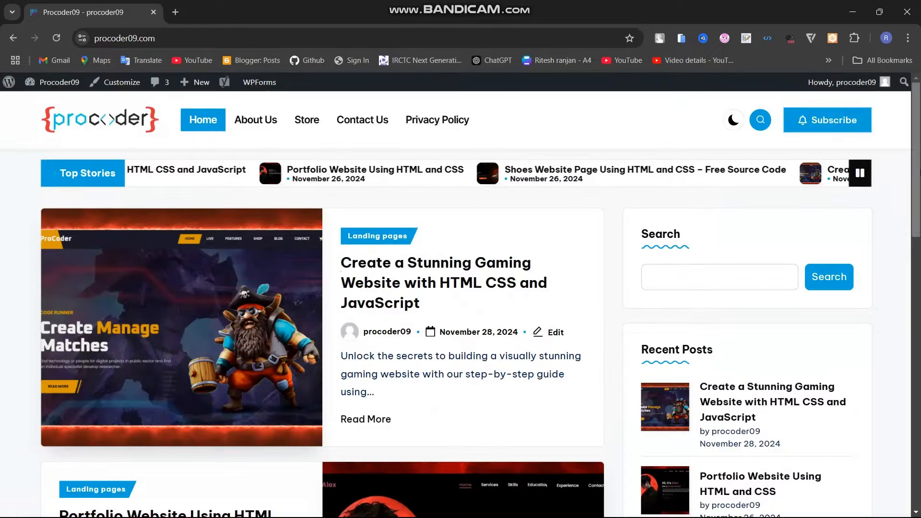
Look through the blog posts and the recent posts list on the procoder09 home page.
{"action": "scroll", "coordinate": [611, 297], "scroll_direction": "down", "scroll_amount": 7}
{"action": "scroll", "coordinate": [859, 232], "scroll_direction": "up", "scroll_amount": 5}
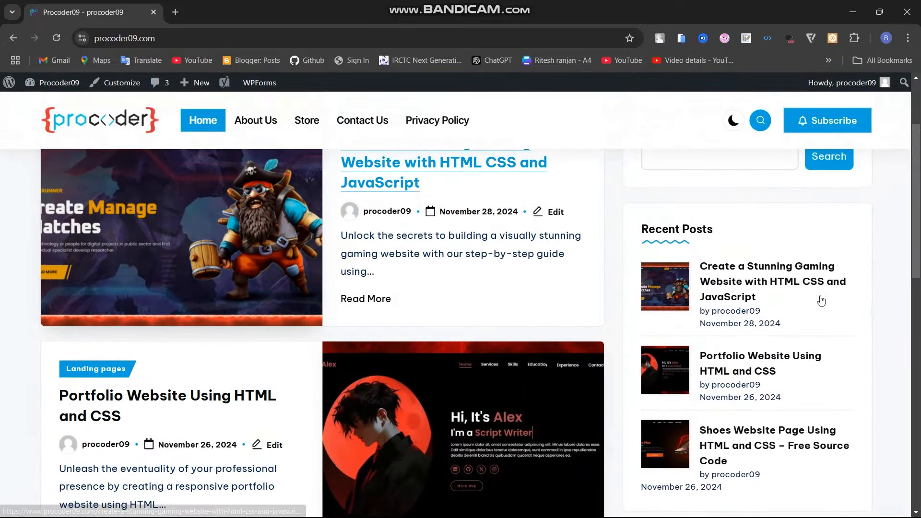
{"action": "scroll", "coordinate": [761, 304], "scroll_direction": "down", "scroll_amount": 8}
{"action": "scroll", "coordinate": [760, 304], "scroll_direction": "up", "scroll_amount": 3}
{"action": "scroll", "coordinate": [918, 230], "scroll_direction": "up", "scroll_amount": 6}
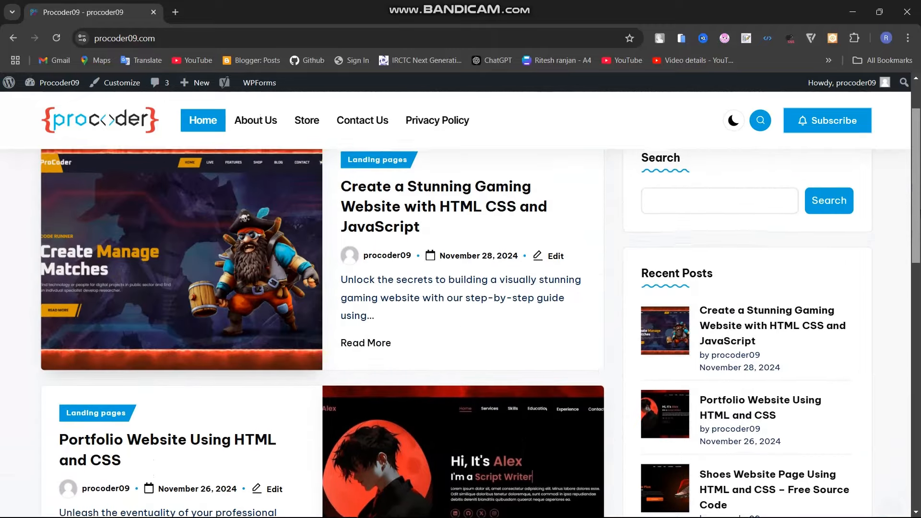
{"action": "scroll", "coordinate": [918, 231], "scroll_direction": "up", "scroll_amount": 2}
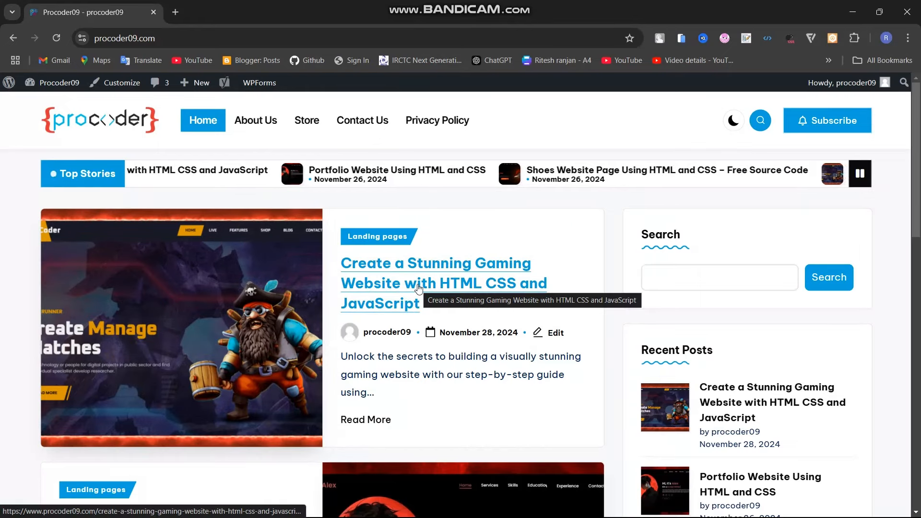
Open the post "Create a Stunning Gaming Website with HTML CSS and JavaScript" and dismiss its newsletter pop-up.
{"action": "left_click", "coordinate": [434, 274]}
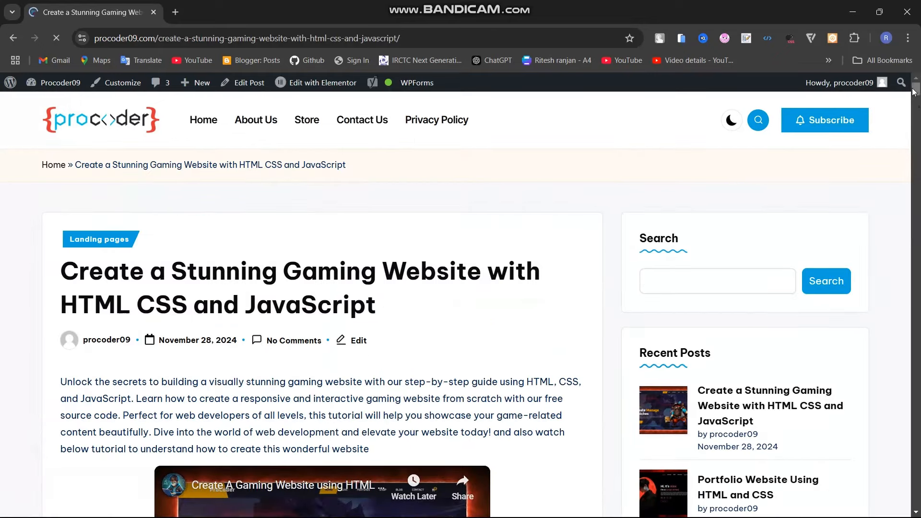
{"action": "scroll", "coordinate": [446, 229], "scroll_direction": "down", "scroll_amount": 9}
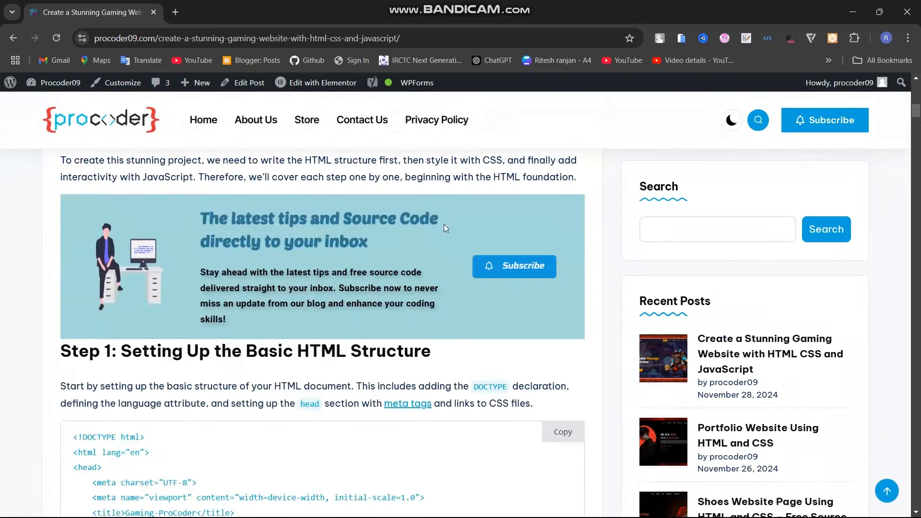
{"action": "scroll", "coordinate": [412, 237], "scroll_direction": "down", "scroll_amount": 3}
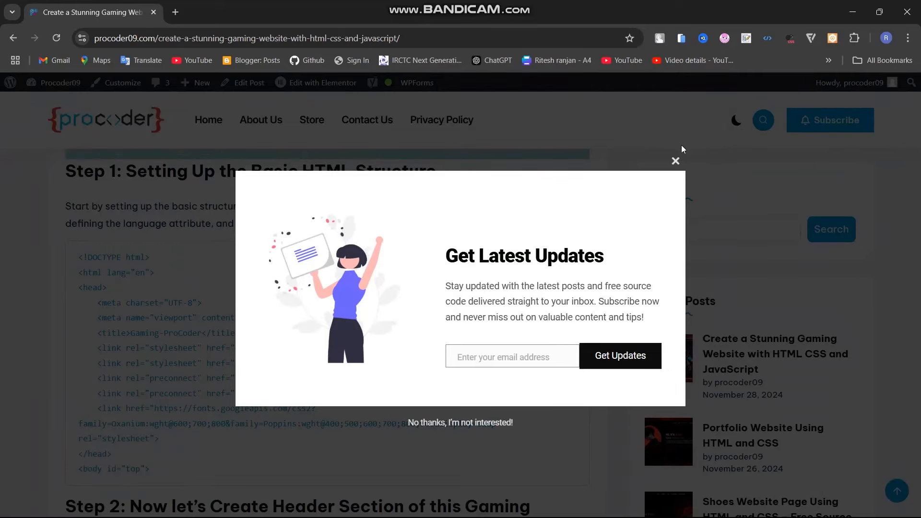
{"action": "left_click", "coordinate": [676, 161]}
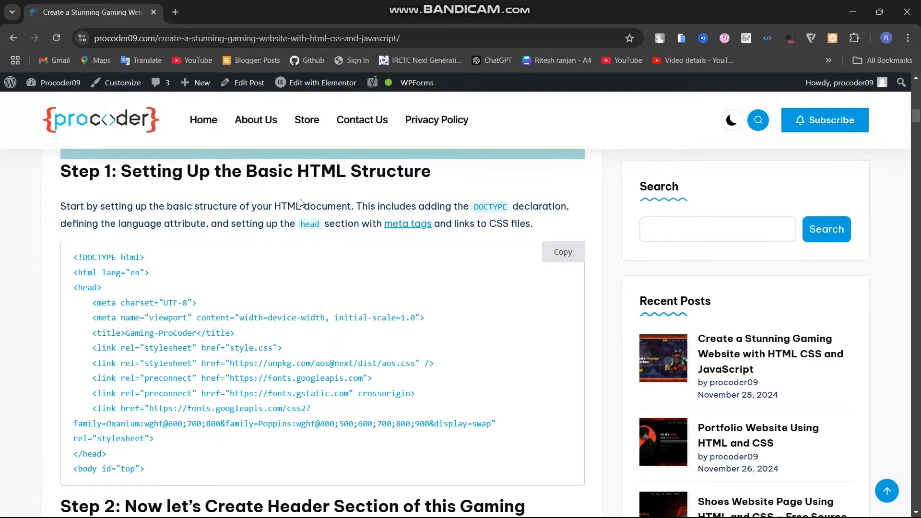
Examine the gaming website post's HTML steps, full HTML code and CSS styling code down to the JavaScript section.
{"action": "scroll", "coordinate": [402, 292], "scroll_direction": "down", "scroll_amount": 20}
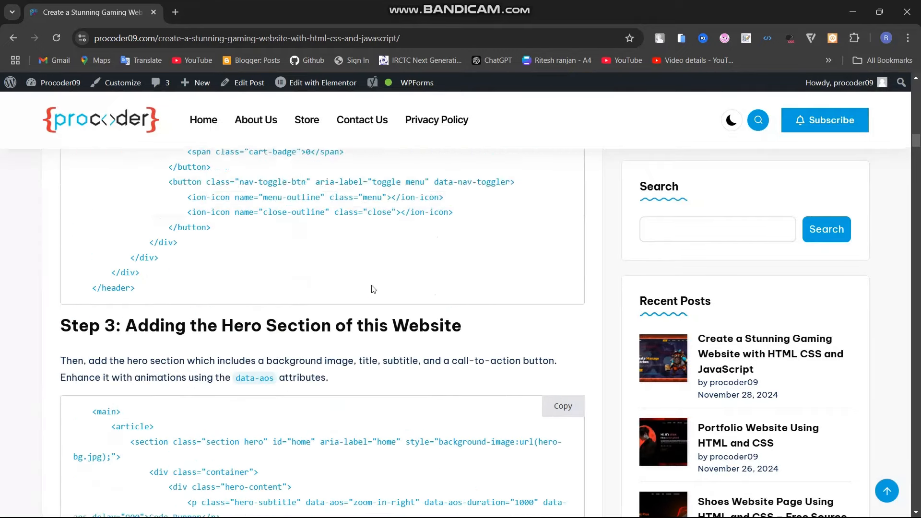
{"action": "scroll", "coordinate": [282, 263], "scroll_direction": "down", "scroll_amount": 5}
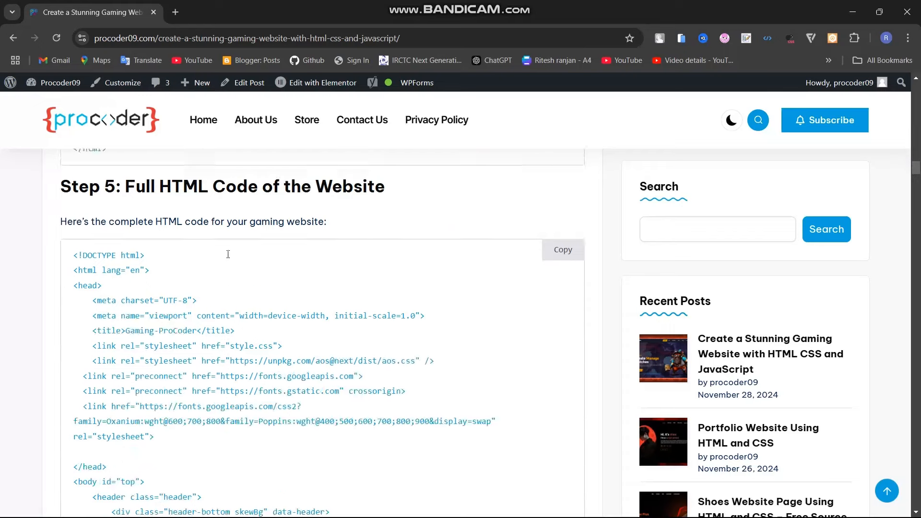
{"action": "scroll", "coordinate": [408, 355], "scroll_direction": "down", "scroll_amount": 20}
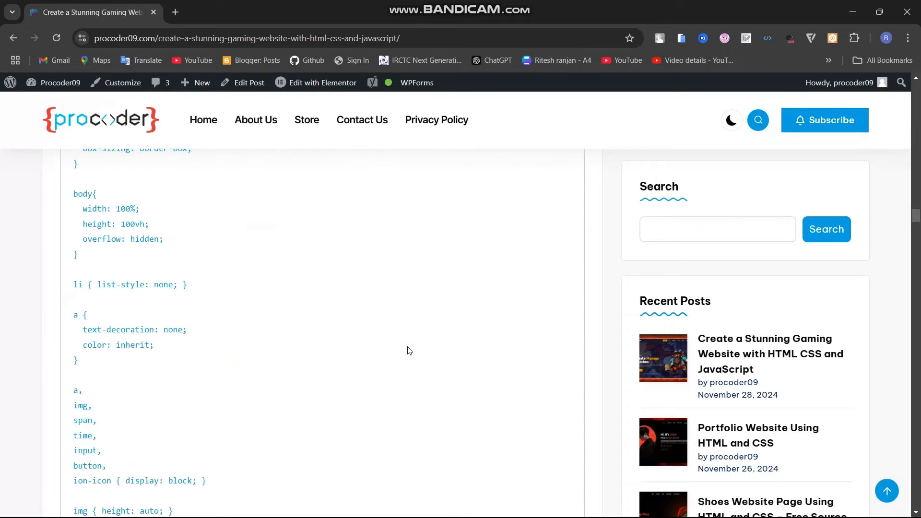
{"action": "scroll", "coordinate": [408, 347], "scroll_direction": "up", "scroll_amount": 20}
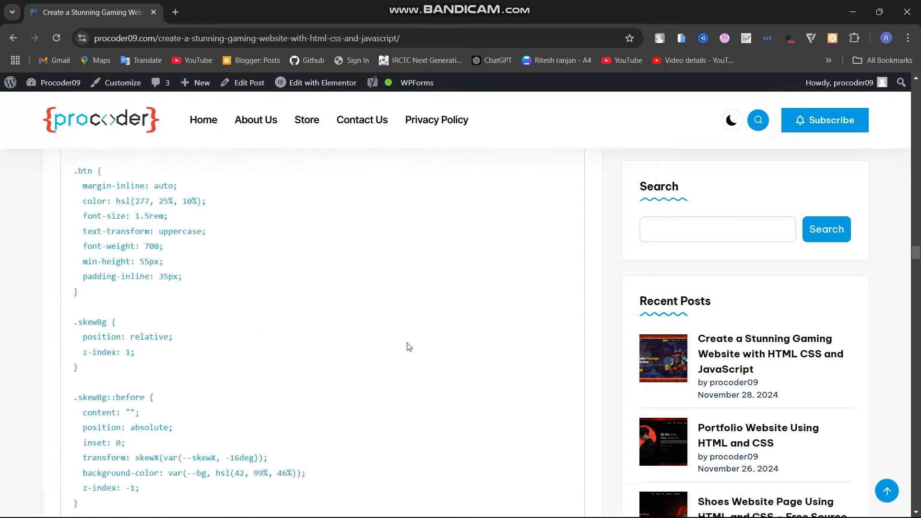
{"action": "scroll", "coordinate": [249, 393], "scroll_direction": "down", "scroll_amount": 20}
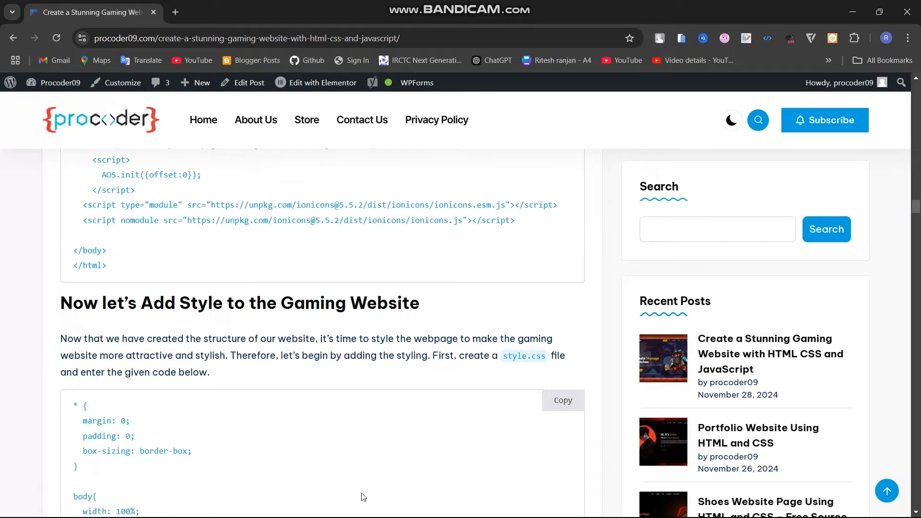
{"action": "scroll", "coordinate": [368, 379], "scroll_direction": "up", "scroll_amount": 14}
{"action": "scroll", "coordinate": [388, 376], "scroll_direction": "up", "scroll_amount": 10}
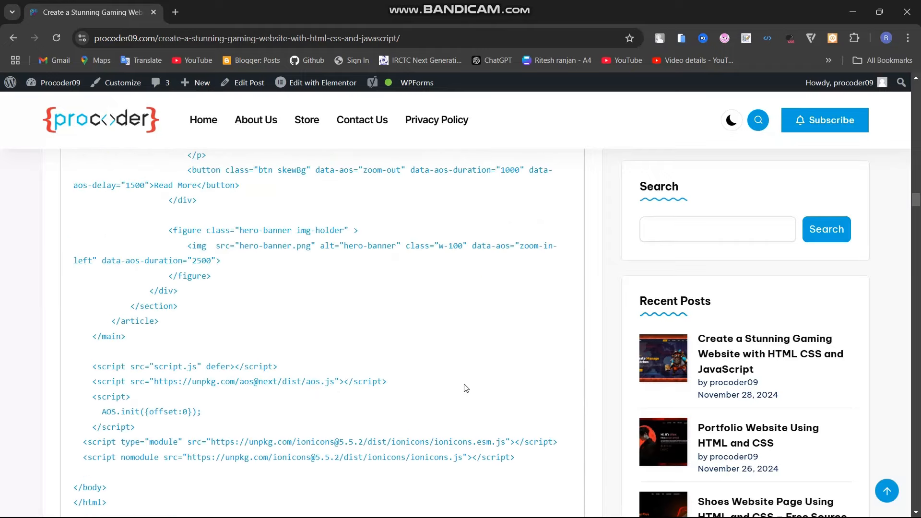
{"action": "scroll", "coordinate": [457, 387], "scroll_direction": "down", "scroll_amount": 7}
{"action": "scroll", "coordinate": [551, 317], "scroll_direction": "down", "scroll_amount": 20}
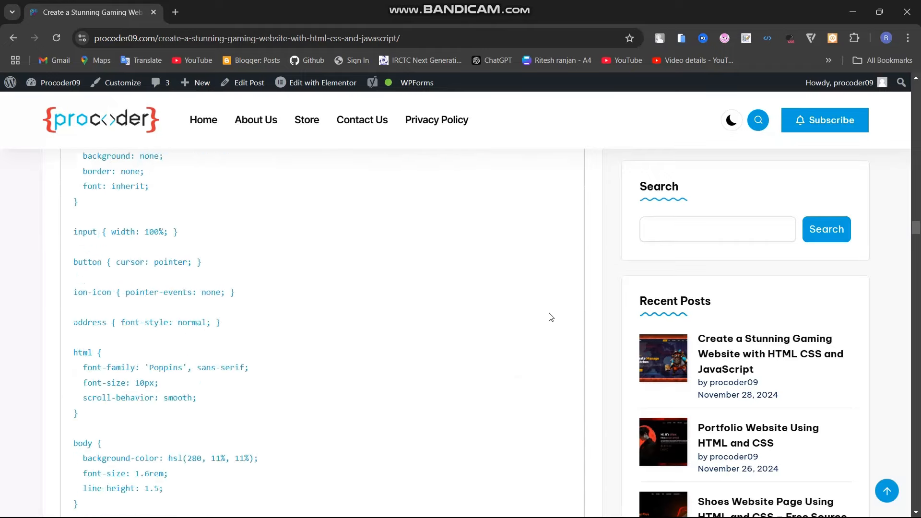
{"action": "scroll", "coordinate": [551, 316], "scroll_direction": "down", "scroll_amount": 15}
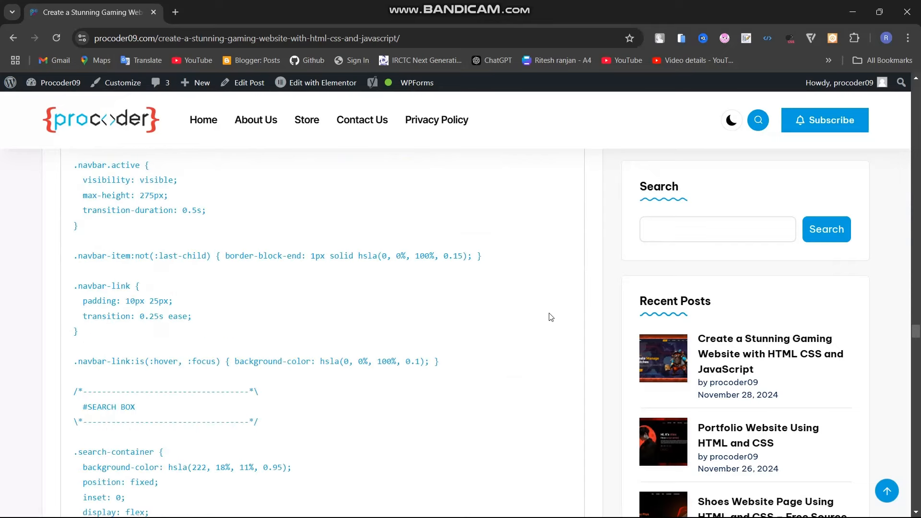
{"action": "scroll", "coordinate": [551, 304], "scroll_direction": "down", "scroll_amount": 20}
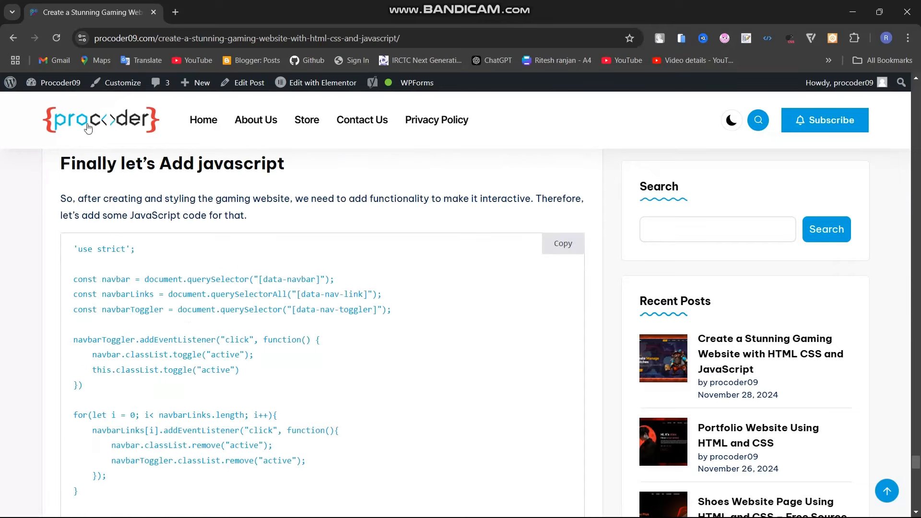
Review the "Finally let's Add javascript" section and return to the post's introduction and embedded video.
{"action": "left_click_drag", "start_coordinate": [54, 160], "coordinate": [278, 199]}
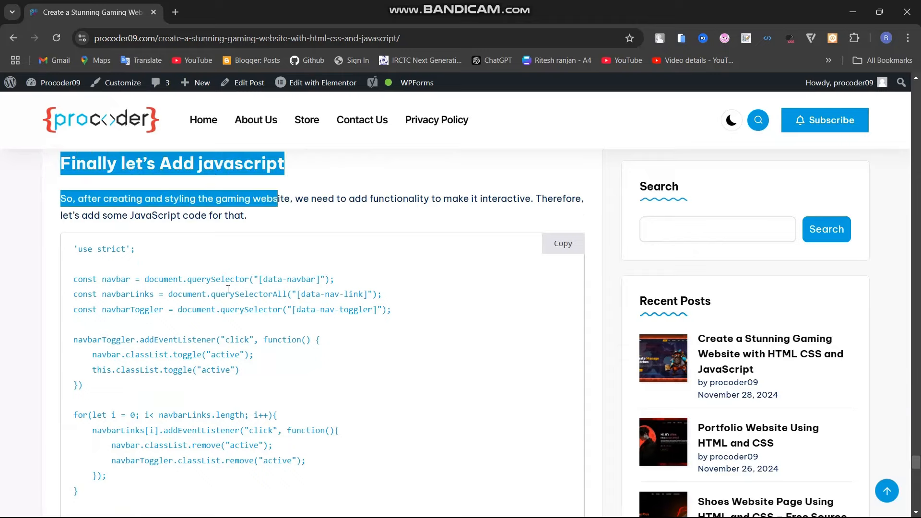
{"action": "left_click", "coordinate": [461, 213]}
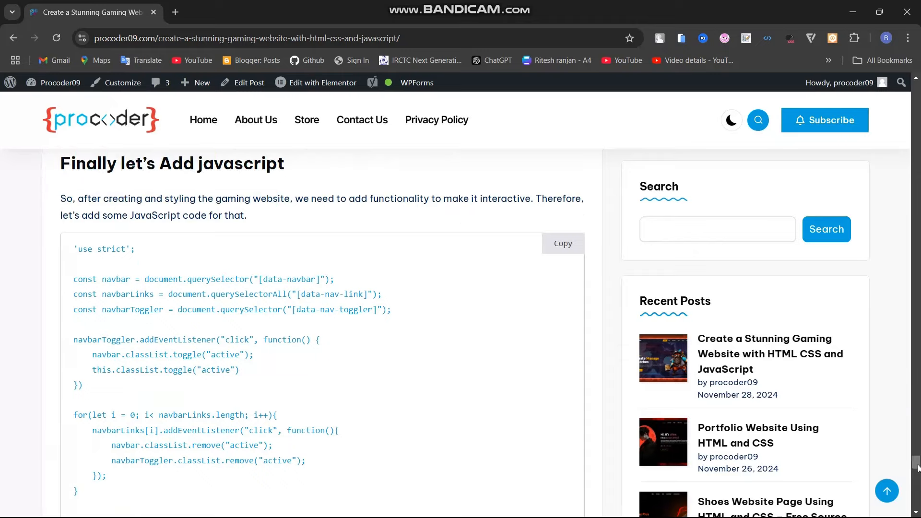
{"action": "left_click_drag", "start_coordinate": [916, 462], "coordinate": [916, 89]}
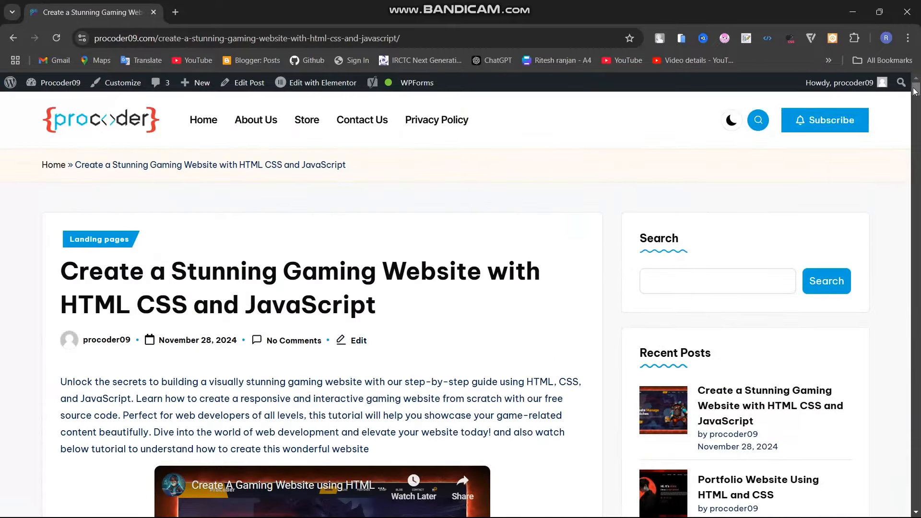
{"action": "scroll", "coordinate": [385, 406], "scroll_direction": "down", "scroll_amount": 3}
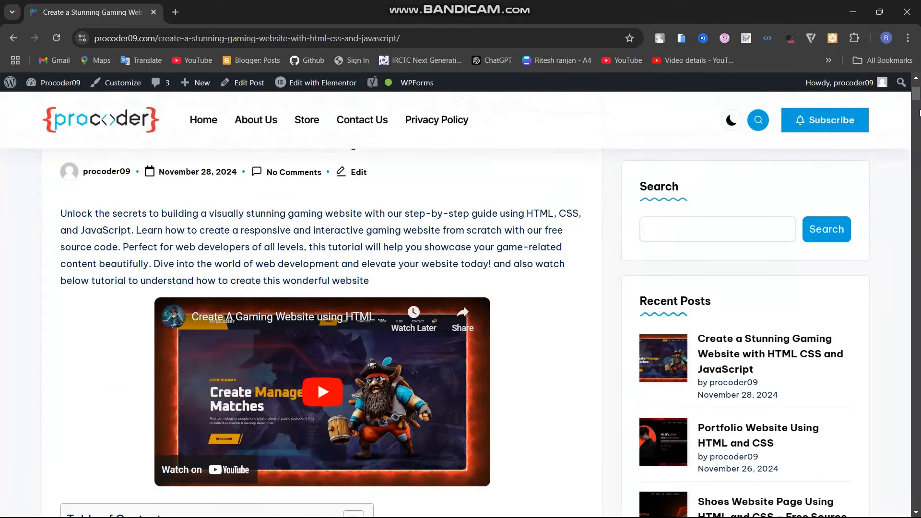
{"action": "left_click_drag", "start_coordinate": [914, 99], "coordinate": [914, 91]}
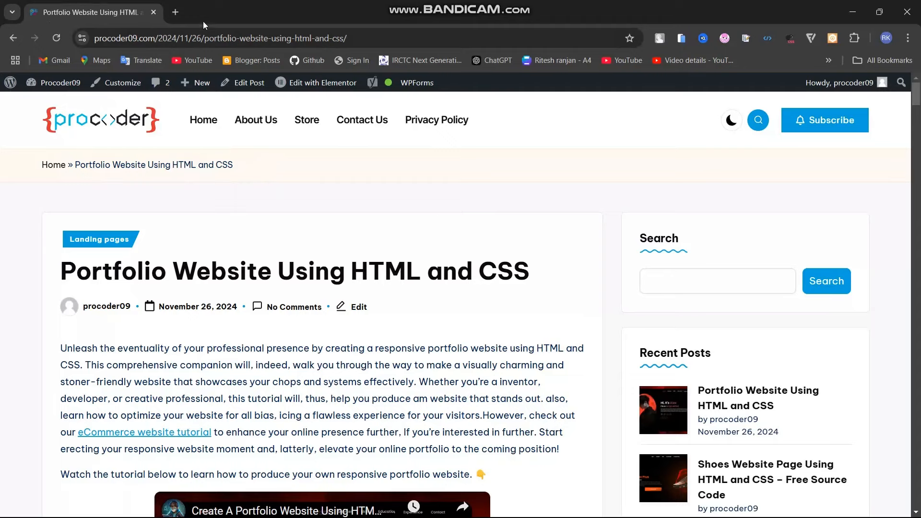
Search the web for "webhostmost" in a new browser tab.
{"action": "left_click", "coordinate": [172, 14]}
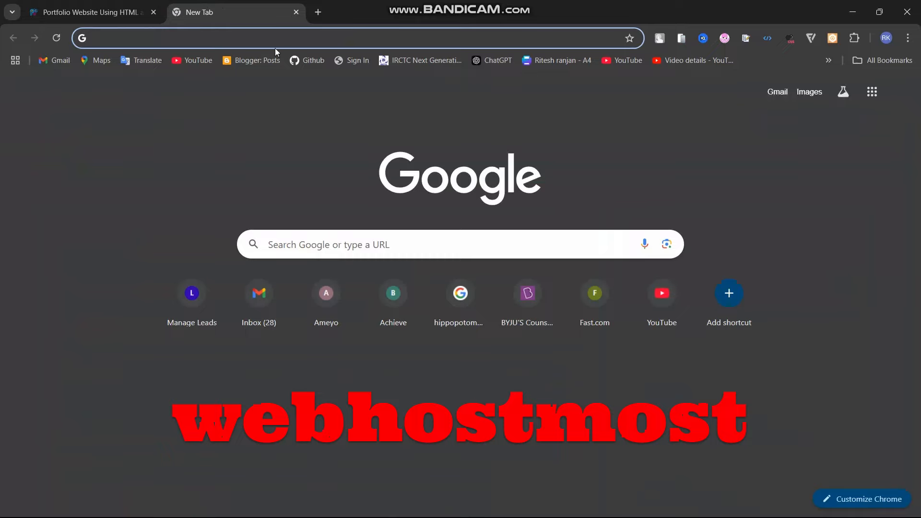
{"action": "left_click", "coordinate": [286, 38]}
{"action": "type", "text": "we"}
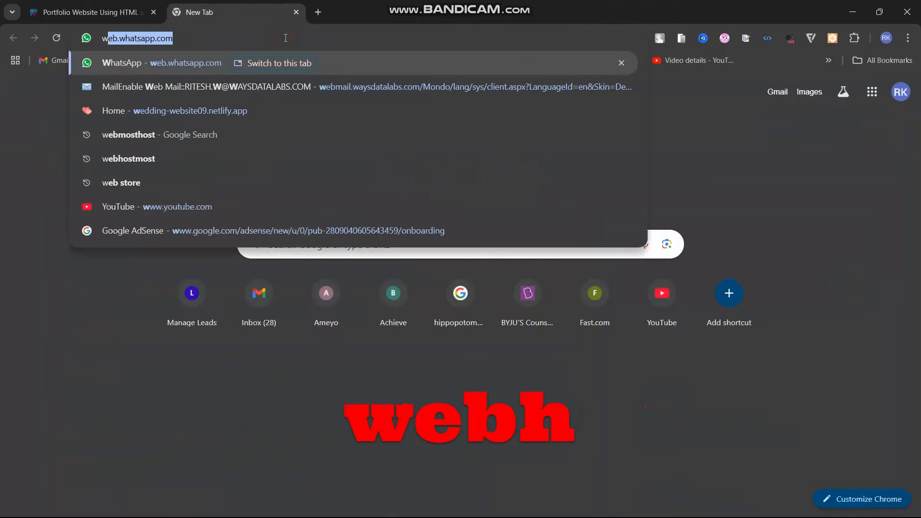
{"action": "type", "text": "bhostmost"}
{"action": "key", "text": "Return"}
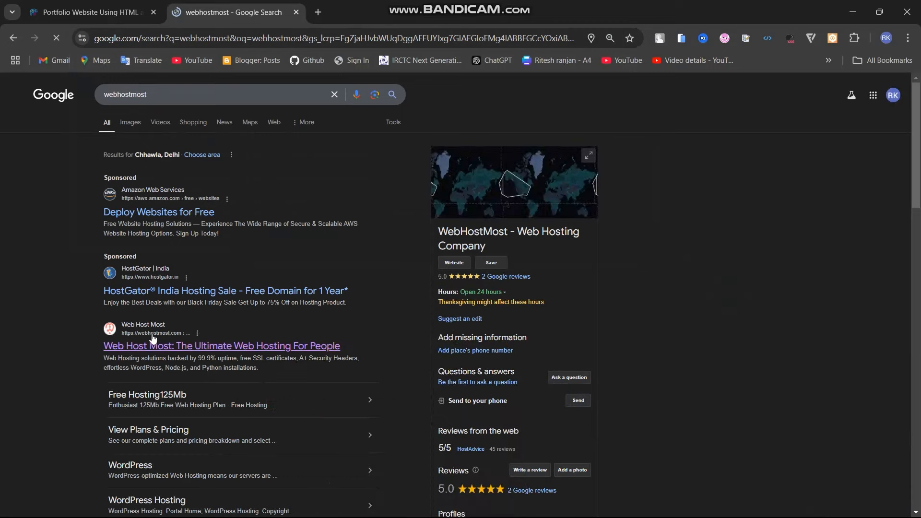
Open the "Web Host Most: The Ultimate Web Hosting For People" site from the search results.
{"action": "scroll", "coordinate": [152, 334], "scroll_direction": "up", "scroll_amount": 5}
{"action": "scroll", "coordinate": [151, 334], "scroll_direction": "up", "scroll_amount": 3}
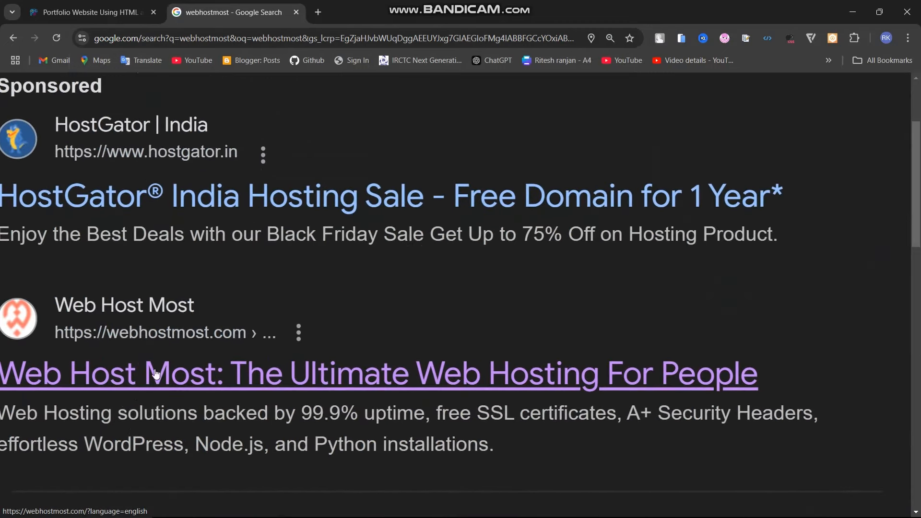
{"action": "scroll", "coordinate": [173, 371], "scroll_direction": "left", "scroll_amount": 2}
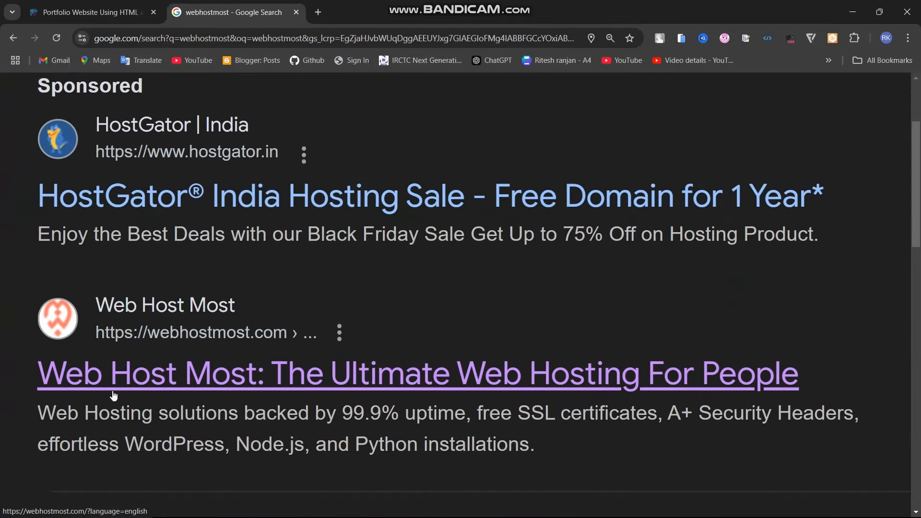
{"action": "left_click", "coordinate": [211, 387]}
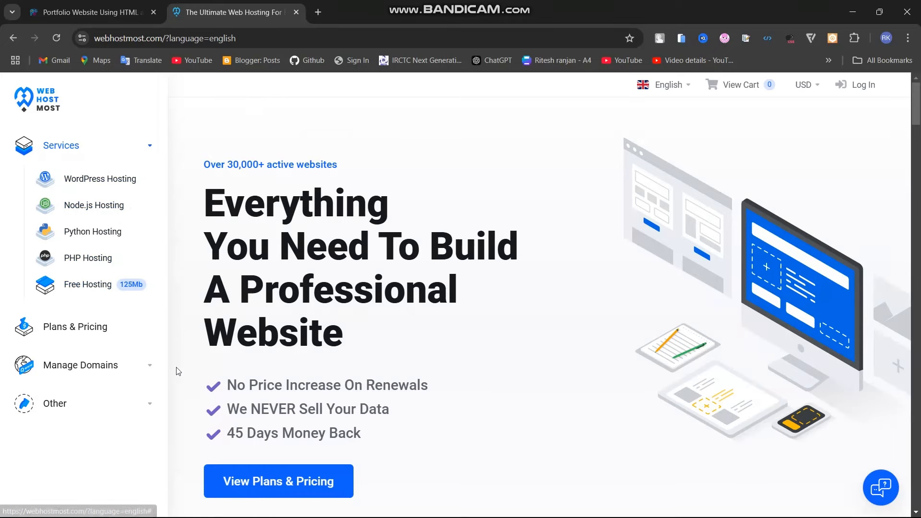
View the hosting site's Plans & Pricing page and compare the features of the paid hosting plans.
{"action": "left_click", "coordinate": [88, 332]}
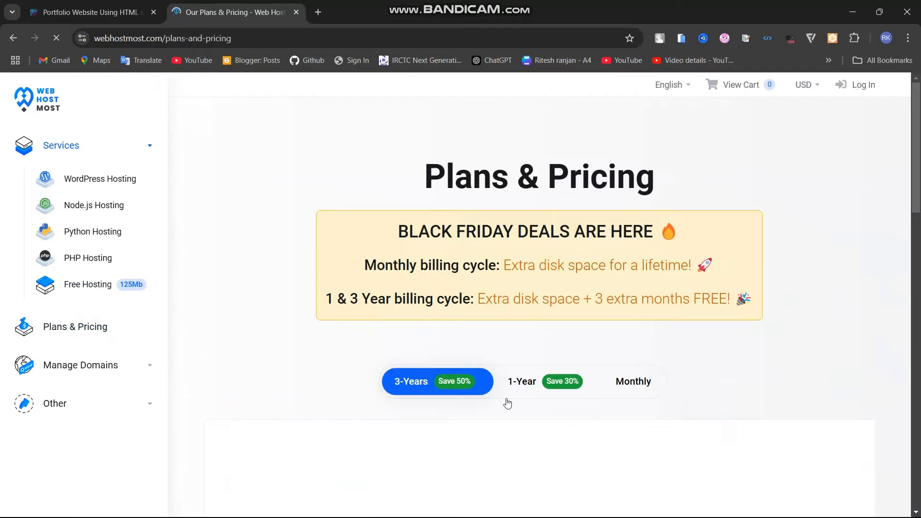
{"action": "scroll", "coordinate": [479, 363], "scroll_direction": "down", "scroll_amount": 6}
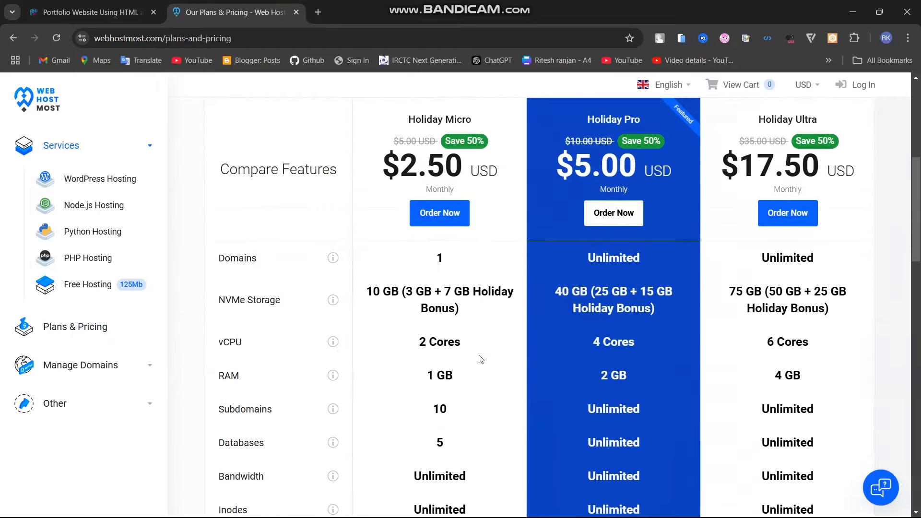
{"action": "scroll", "coordinate": [480, 359], "scroll_direction": "up", "scroll_amount": 1}
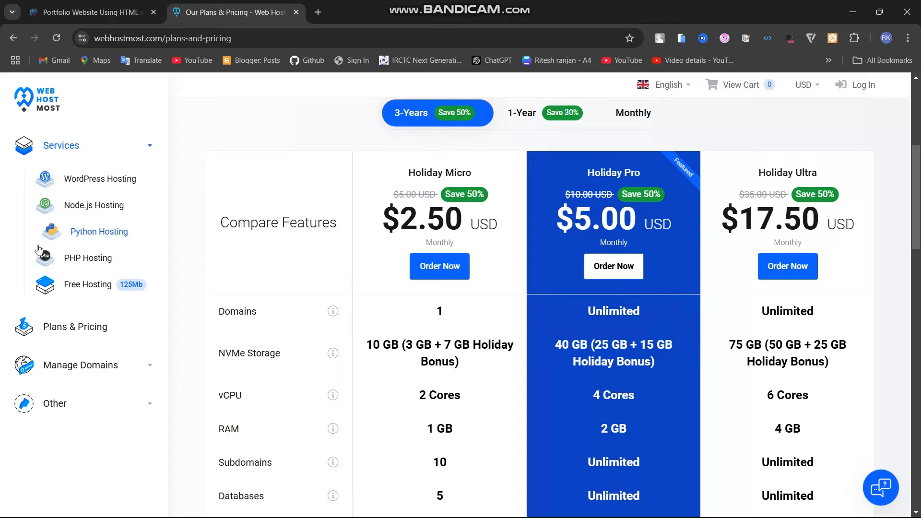
Open the Free Hosting page and review the heading of the Enthusiast 125Mb free web hosting plan.
{"action": "left_click", "coordinate": [98, 288]}
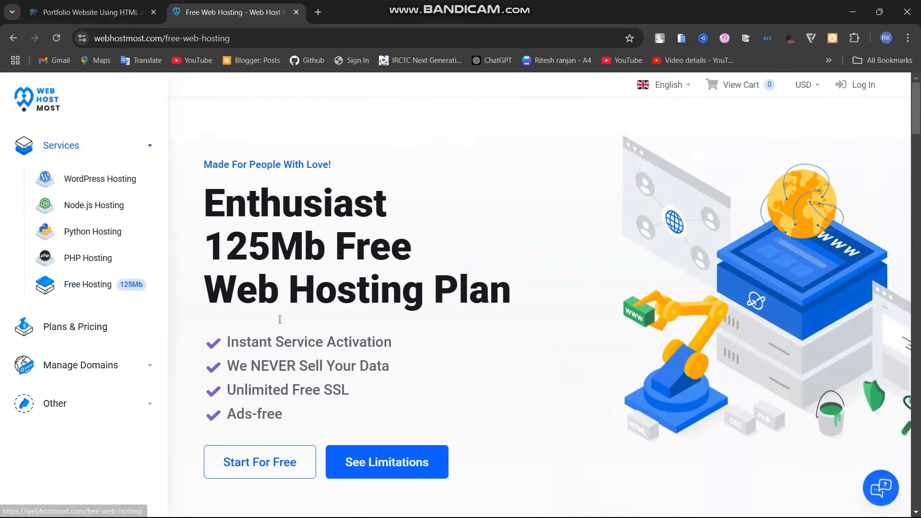
{"action": "left_click_drag", "start_coordinate": [203, 184], "coordinate": [533, 298]}
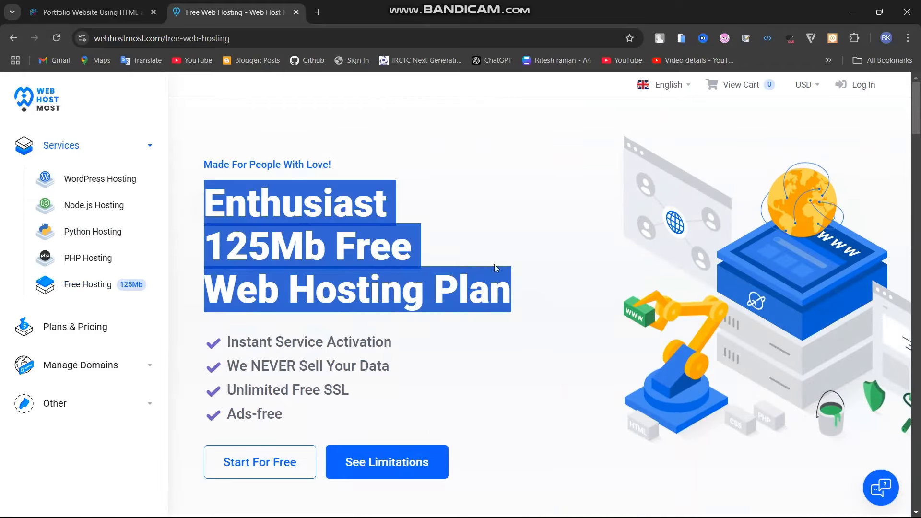
{"action": "left_click", "coordinate": [461, 228]}
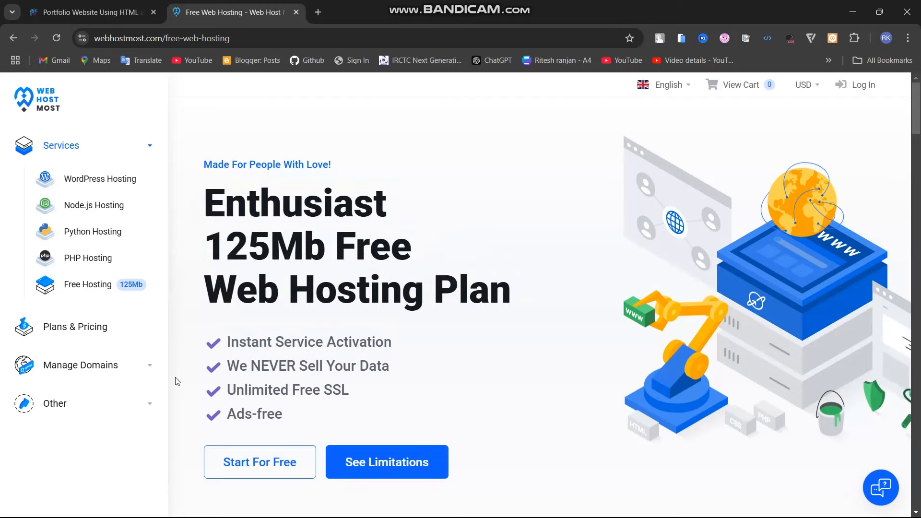
Review the free plan's privacy, SSL and ads-free features and start an order for the free hosting plan.
{"action": "left_click_drag", "start_coordinate": [229, 365], "coordinate": [335, 366]}
{"action": "left_click", "coordinate": [421, 367]}
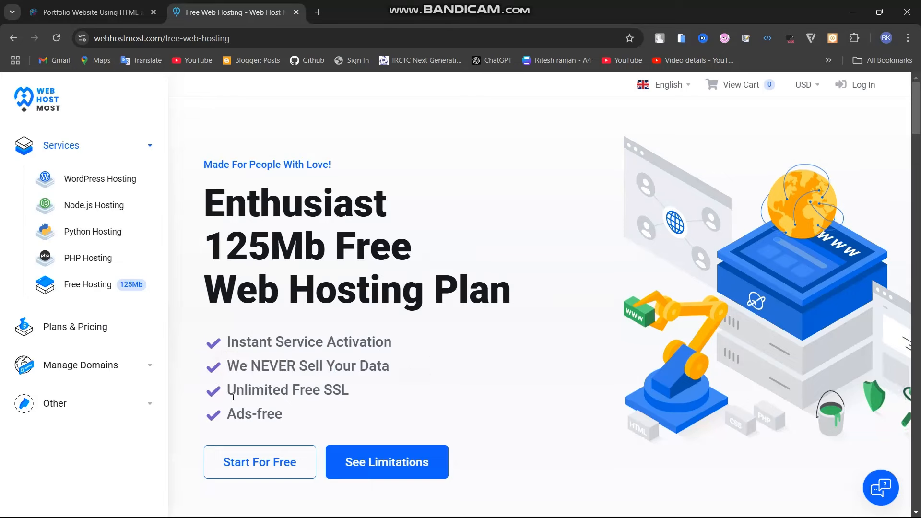
{"action": "left_click_drag", "start_coordinate": [229, 392], "coordinate": [379, 394]}
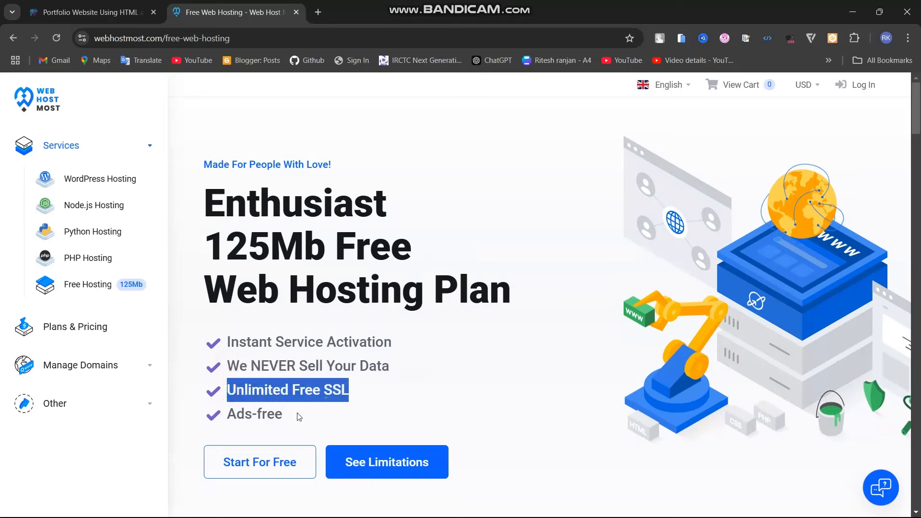
{"action": "left_click_drag", "start_coordinate": [298, 416], "coordinate": [225, 414]}
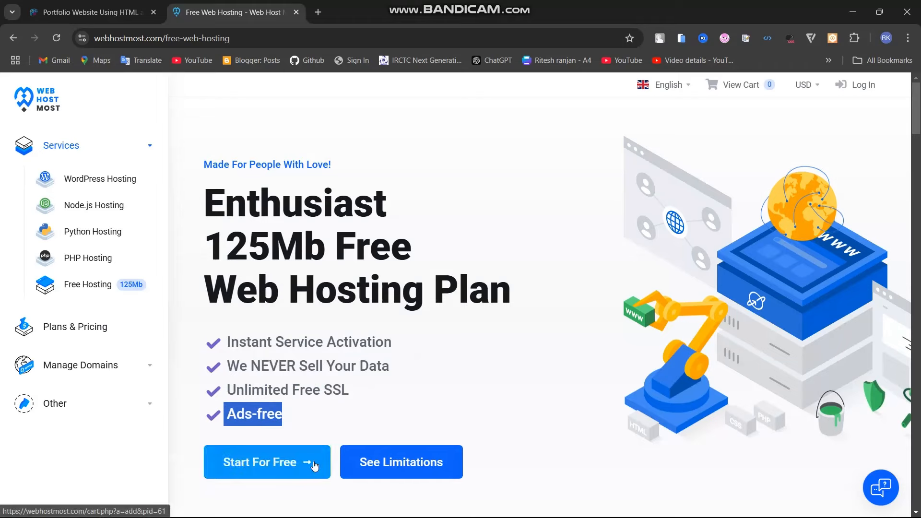
{"action": "left_click", "coordinate": [282, 472]}
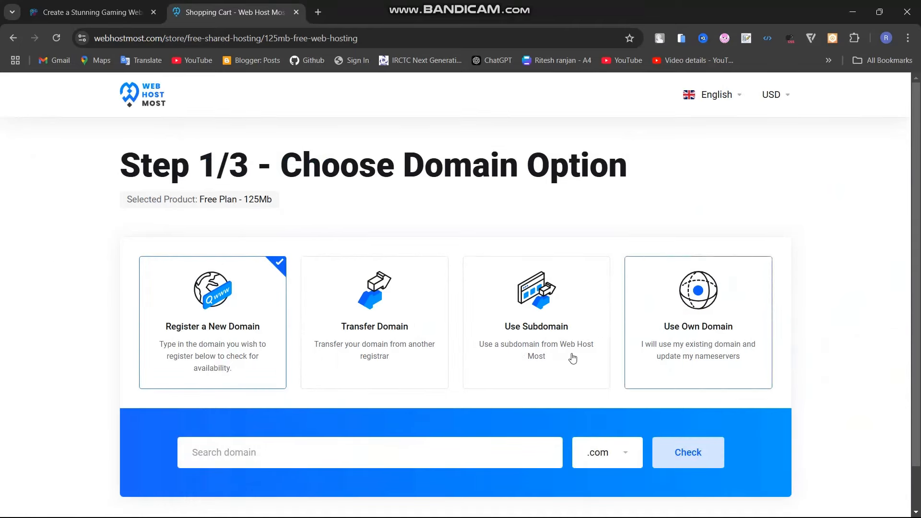
Choose to use a Web Host Most subdomain and check the availability of procoder98.freewebhostmost.com.
{"action": "left_click", "coordinate": [562, 338]}
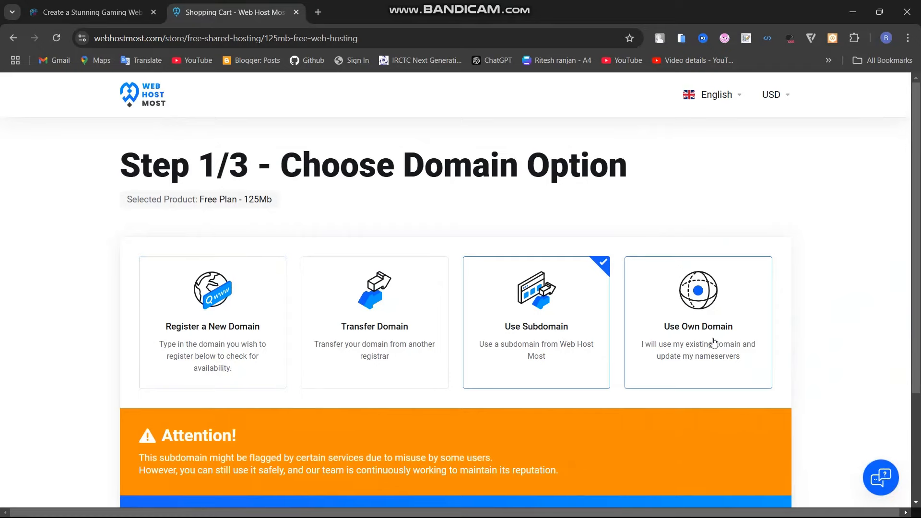
{"action": "scroll", "coordinate": [691, 341], "scroll_direction": "down", "scroll_amount": 3}
{"action": "left_click", "coordinate": [430, 386]}
{"action": "left_click", "coordinate": [402, 397]}
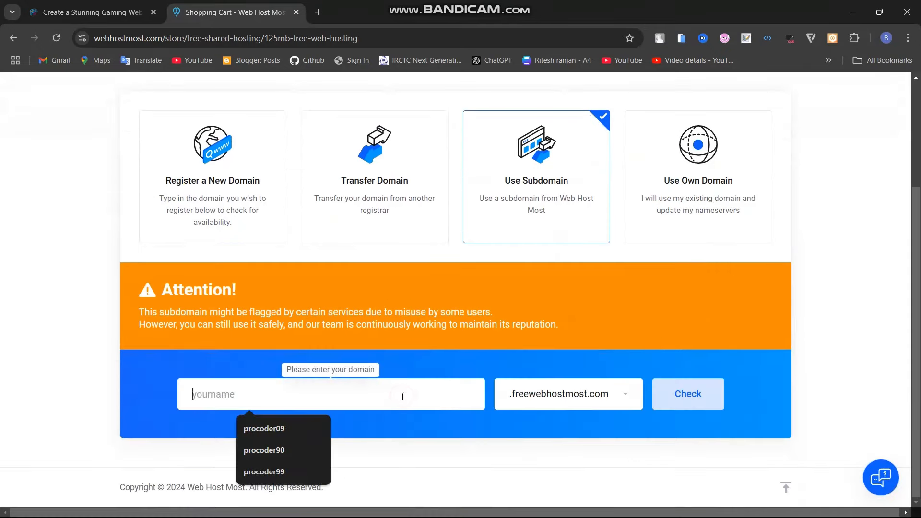
{"action": "type", "text": "procod"}
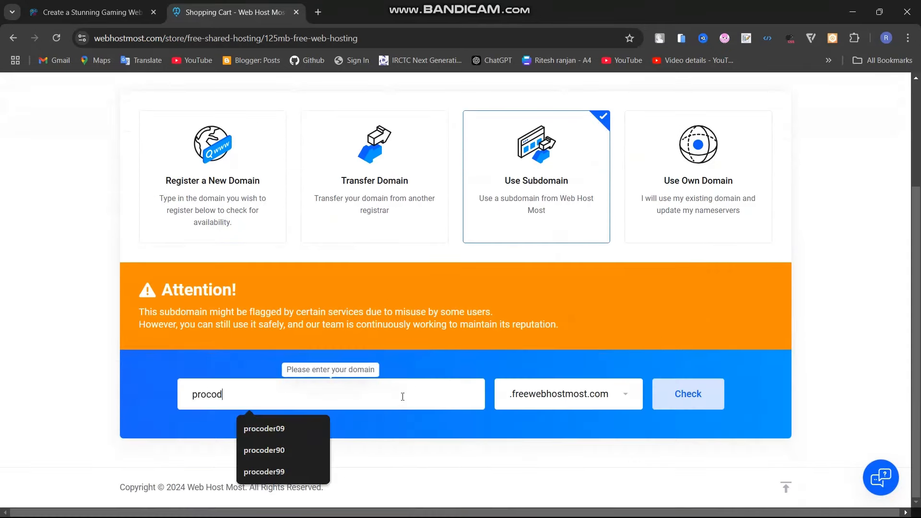
{"action": "type", "text": "er98"}
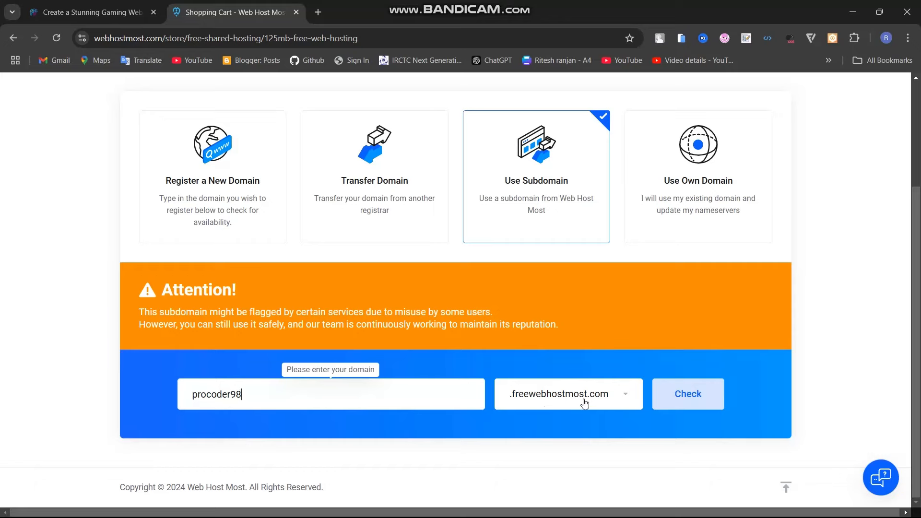
{"action": "left_click", "coordinate": [684, 401]}
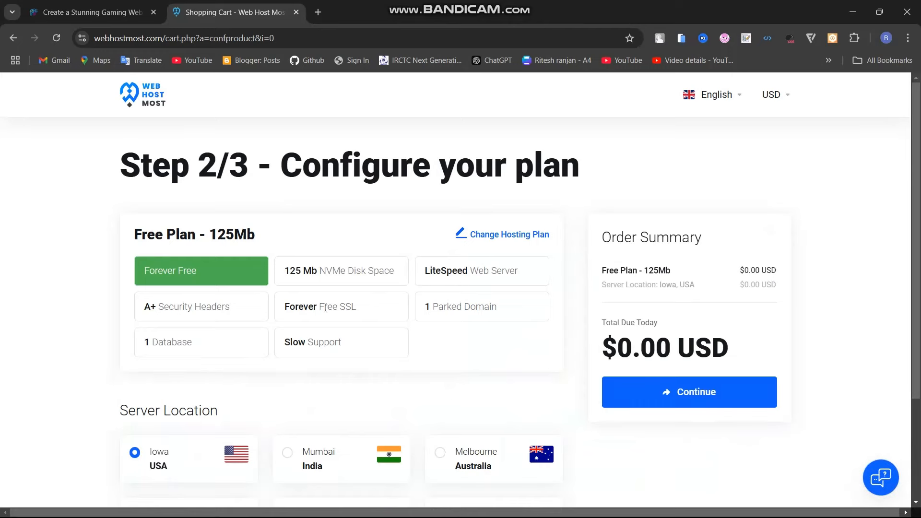
Set the free plan's server location to Mumbai, India and continue to the checkout page.
{"action": "left_click_drag", "start_coordinate": [276, 161], "coordinate": [654, 168]}
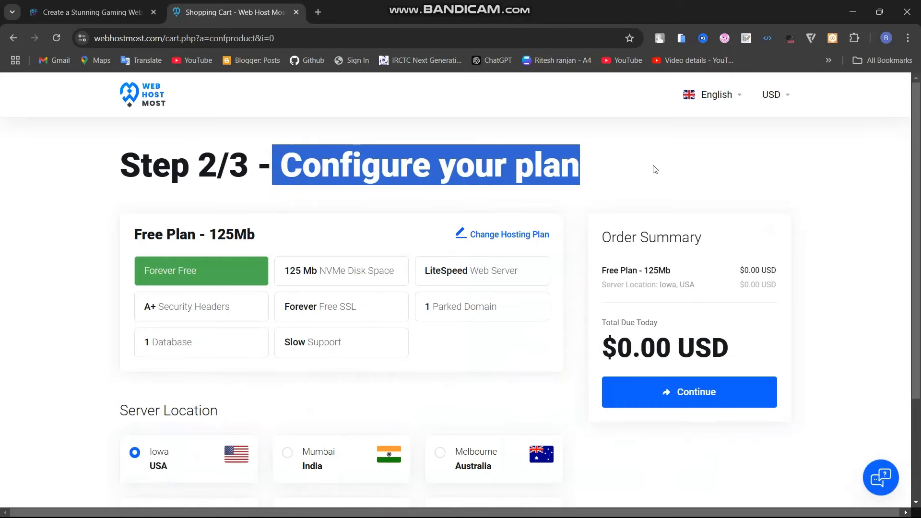
{"action": "left_click", "coordinate": [650, 166]}
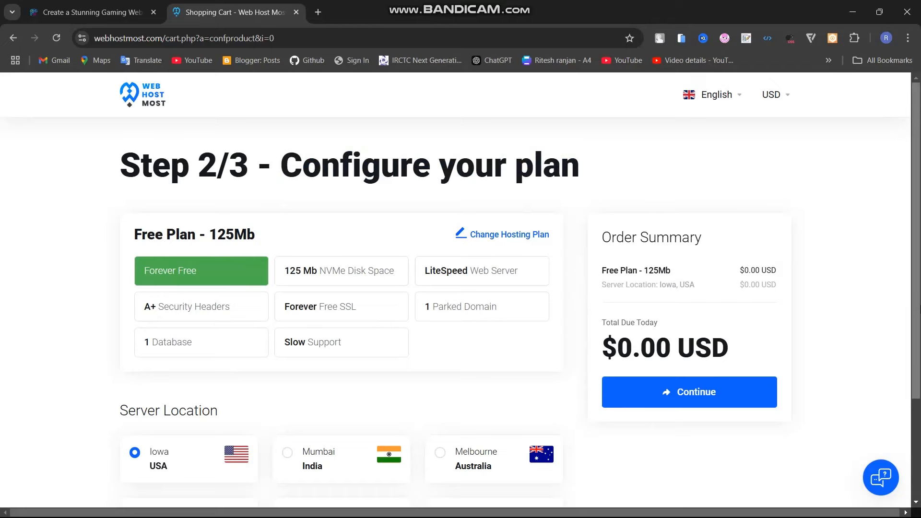
{"action": "scroll", "coordinate": [250, 300], "scroll_direction": "down", "scroll_amount": 3}
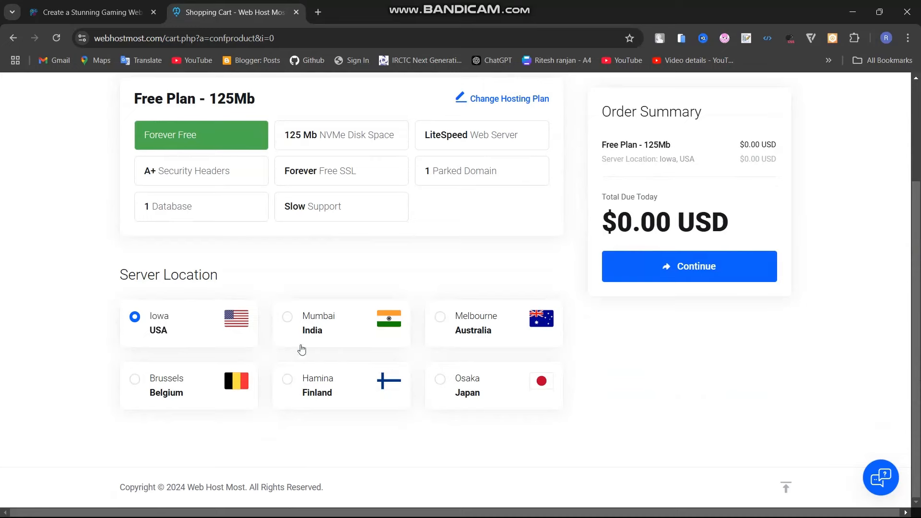
{"action": "left_click", "coordinate": [287, 316]}
{"action": "left_click", "coordinate": [711, 267]}
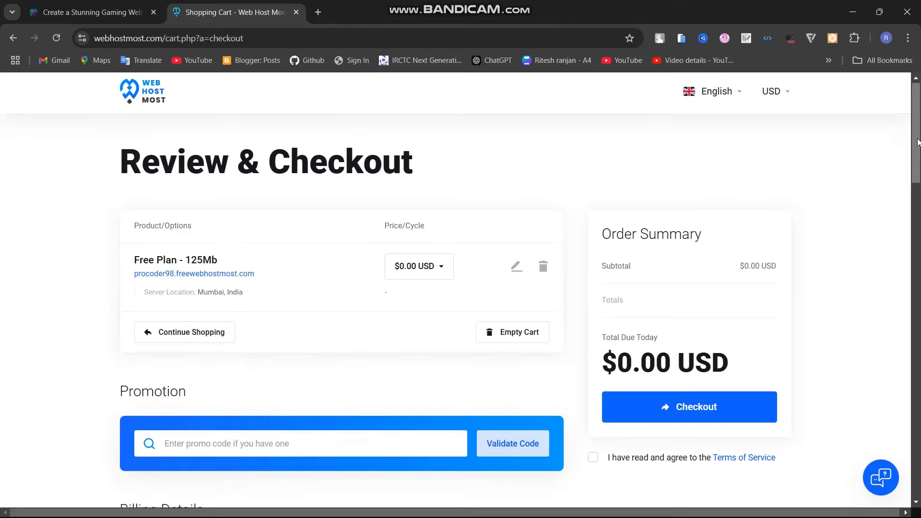
Examine the checkout page's billing options, comparing the existing customer login with the fields required to create a new account.
{"action": "scroll", "coordinate": [638, 209], "scroll_direction": "down", "scroll_amount": 3}
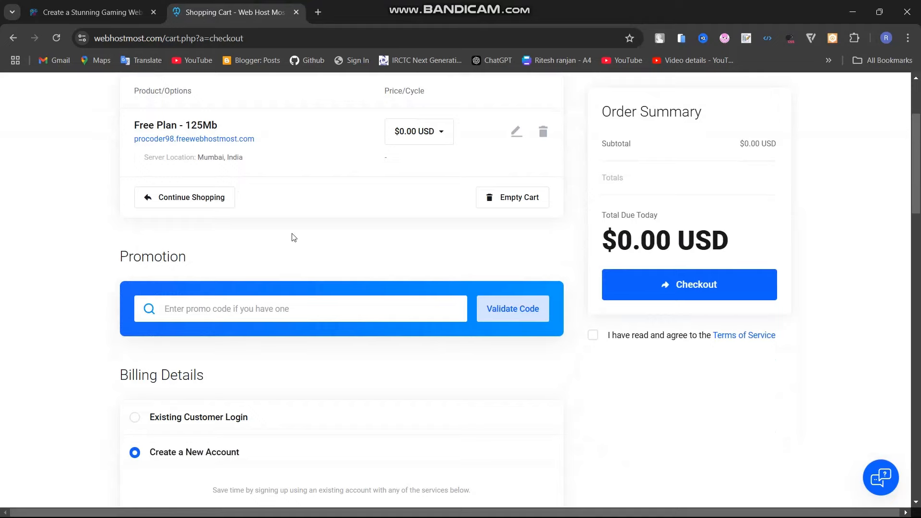
{"action": "scroll", "coordinate": [209, 174], "scroll_direction": "down", "scroll_amount": 13}
{"action": "scroll", "coordinate": [212, 180], "scroll_direction": "up", "scroll_amount": 8}
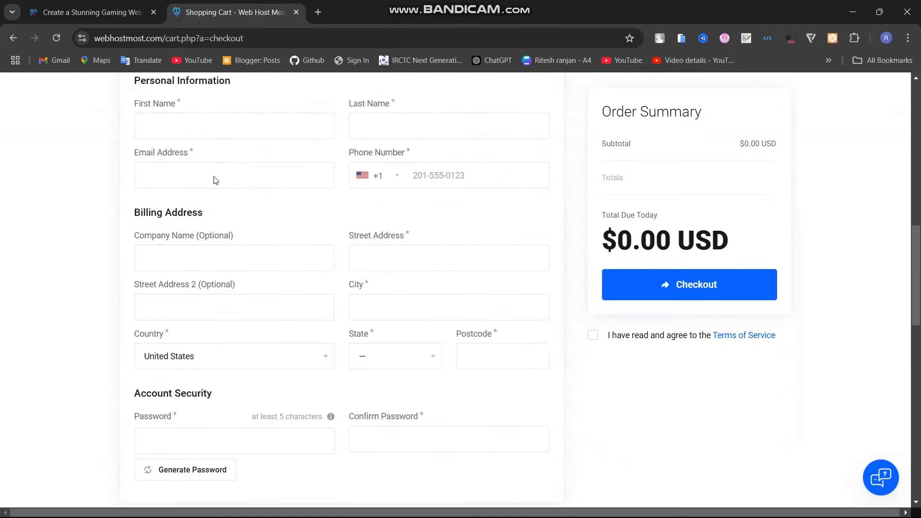
{"action": "scroll", "coordinate": [218, 320], "scroll_direction": "down", "scroll_amount": 4}
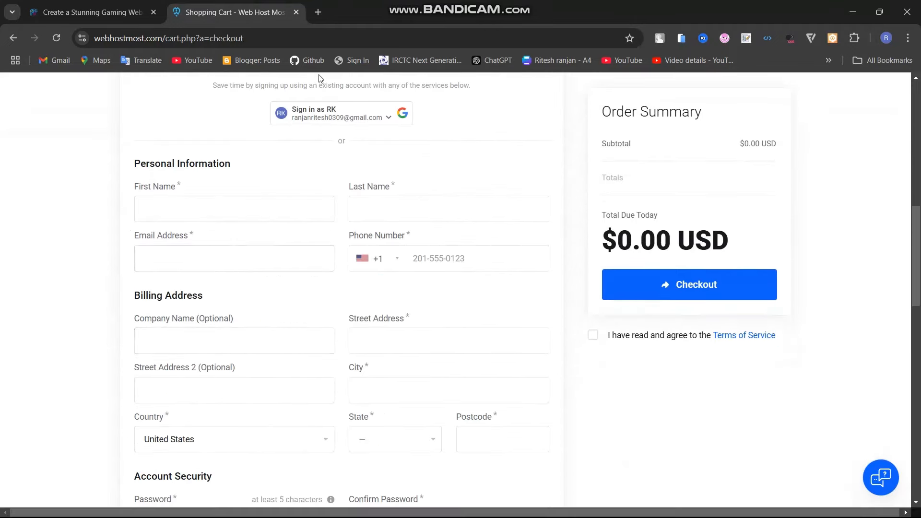
{"action": "scroll", "coordinate": [263, 254], "scroll_direction": "up", "scroll_amount": 4}
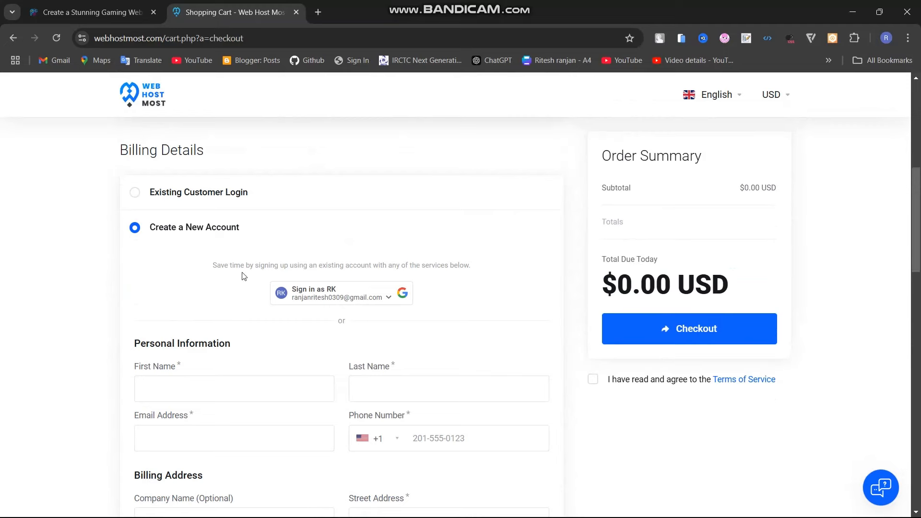
{"action": "left_click", "coordinate": [136, 191]}
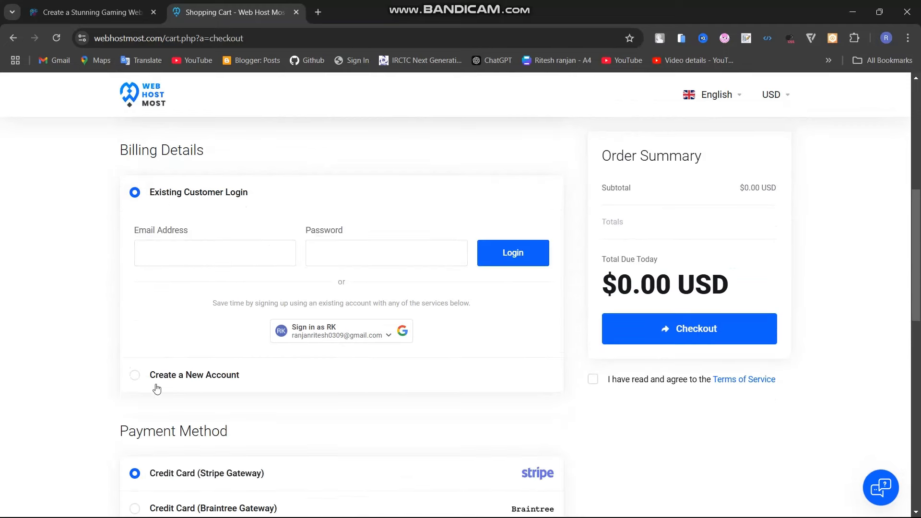
{"action": "left_click", "coordinate": [135, 375]}
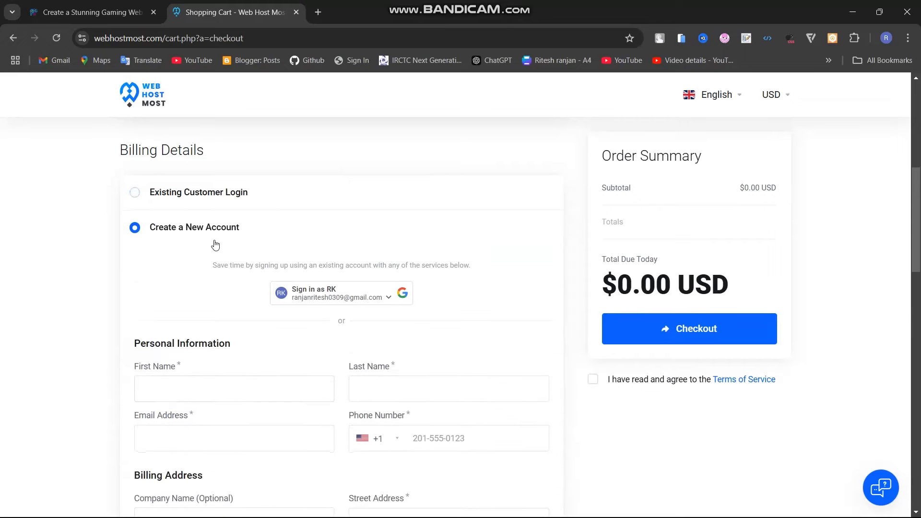
{"action": "scroll", "coordinate": [265, 360], "scroll_direction": "down", "scroll_amount": 3}
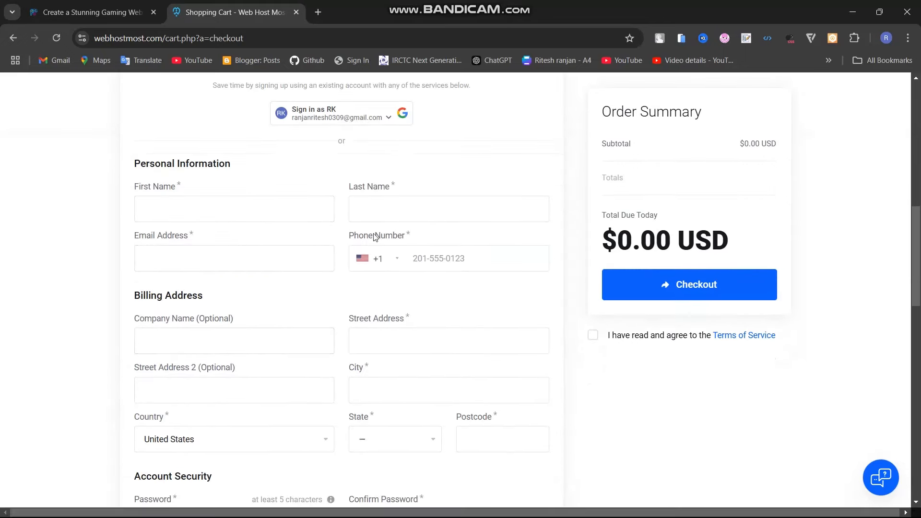
{"action": "scroll", "coordinate": [312, 322], "scroll_direction": "down", "scroll_amount": 3}
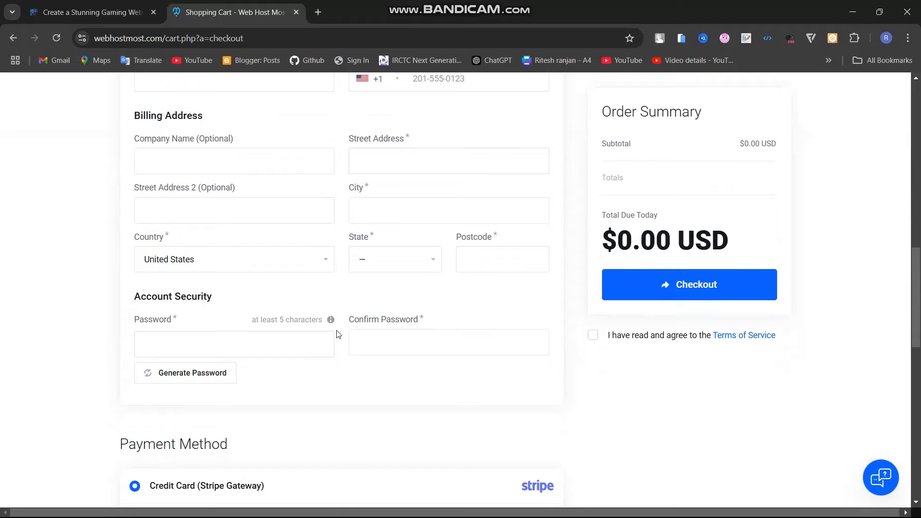
{"action": "scroll", "coordinate": [331, 331], "scroll_direction": "up", "scroll_amount": 3}
{"action": "scroll", "coordinate": [228, 229], "scroll_direction": "up", "scroll_amount": 3}
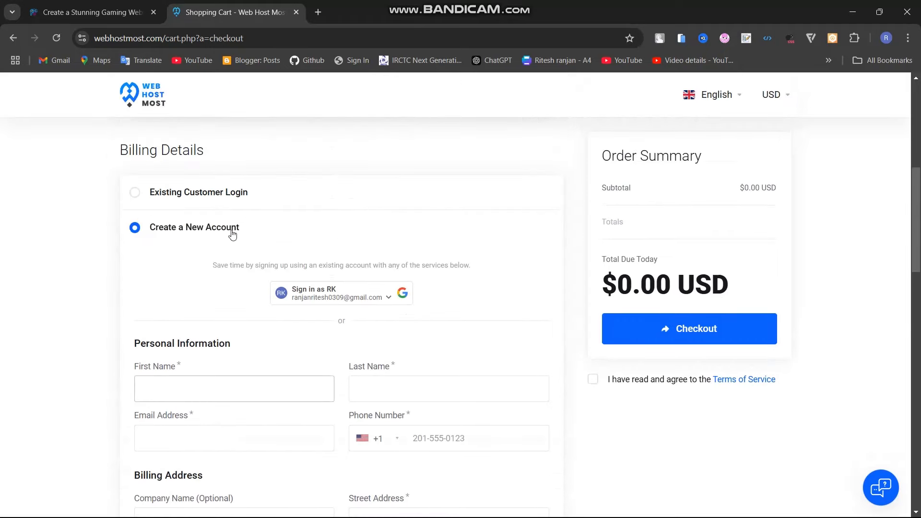
Choose Existing Customer Login for the billing details and PayPal as the payment method.
{"action": "left_click", "coordinate": [142, 198]}
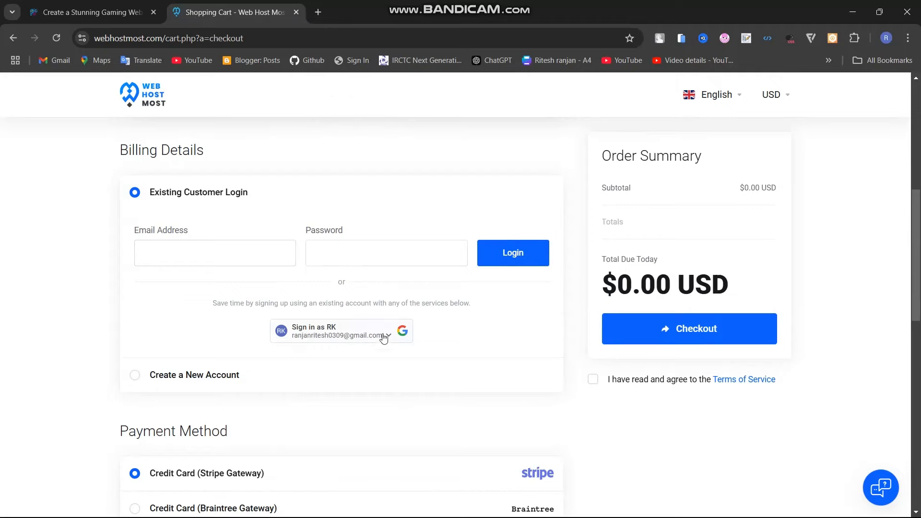
{"action": "scroll", "coordinate": [366, 312], "scroll_direction": "down", "scroll_amount": 3}
{"action": "scroll", "coordinate": [368, 312], "scroll_direction": "up", "scroll_amount": 3}
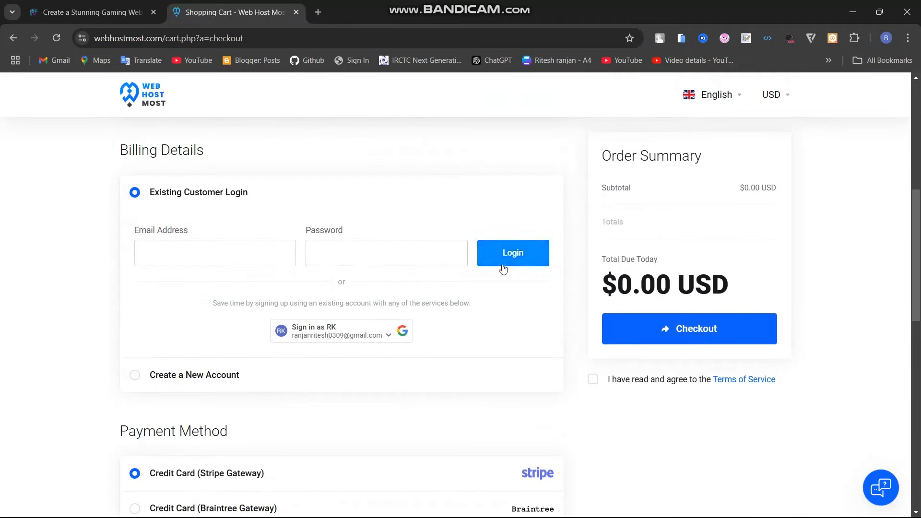
{"action": "scroll", "coordinate": [453, 321], "scroll_direction": "down", "scroll_amount": 3}
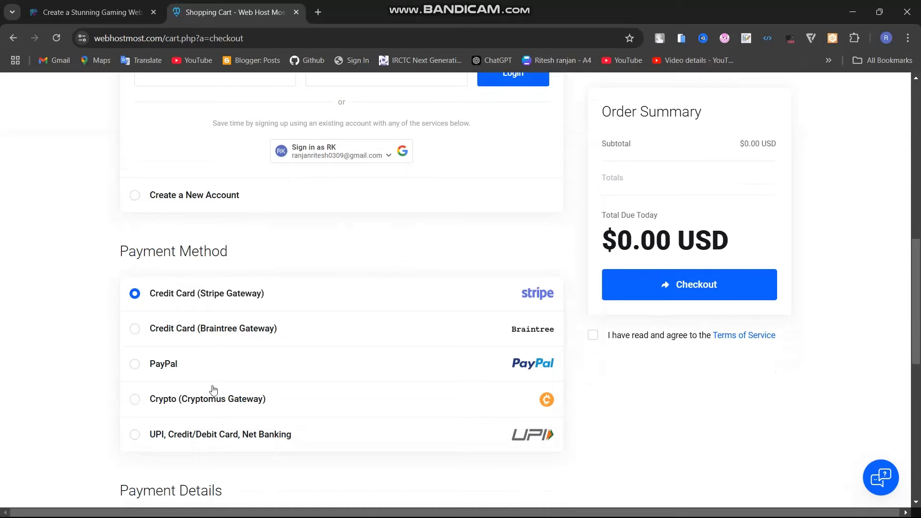
{"action": "scroll", "coordinate": [243, 326], "scroll_direction": "down", "scroll_amount": 3}
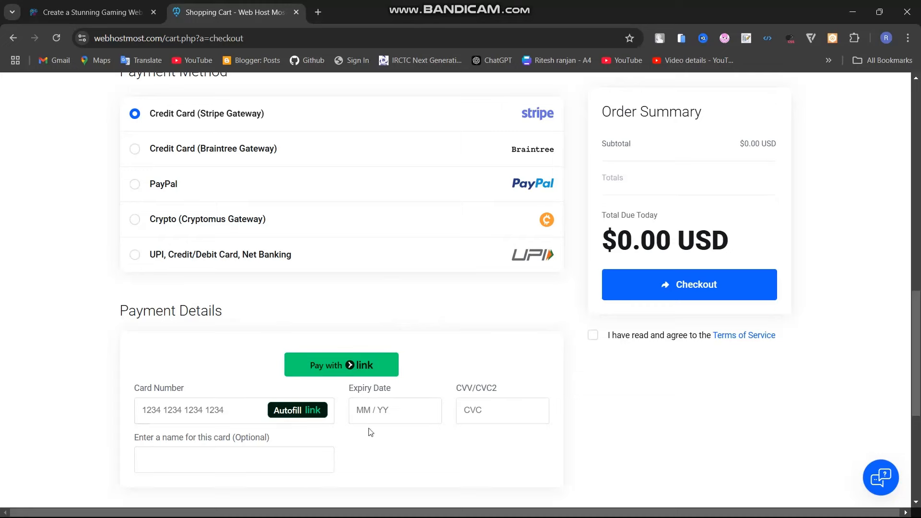
{"action": "left_click", "coordinate": [133, 184]}
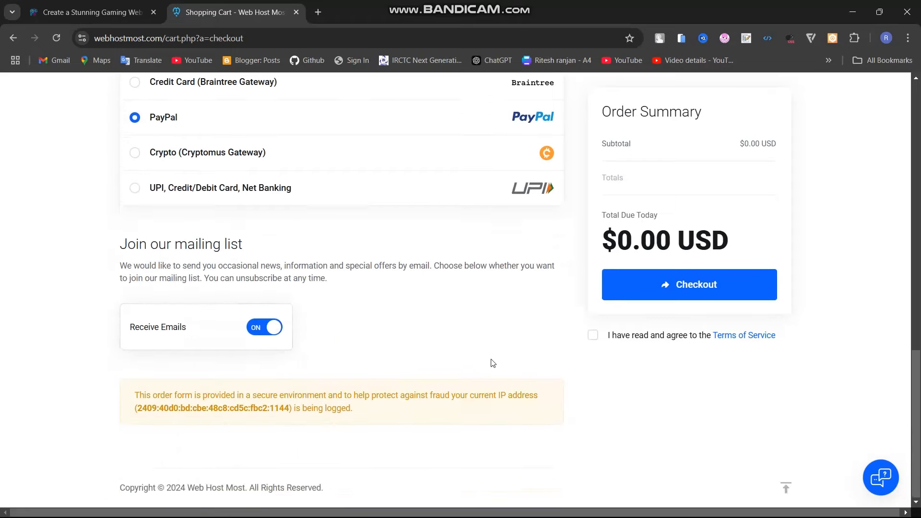
Log in as an existing customer with the account's email address and password.
{"action": "scroll", "coordinate": [214, 183], "scroll_direction": "up", "scroll_amount": 7}
{"action": "left_click", "coordinate": [213, 185]}
{"action": "left_click", "coordinate": [243, 221]}
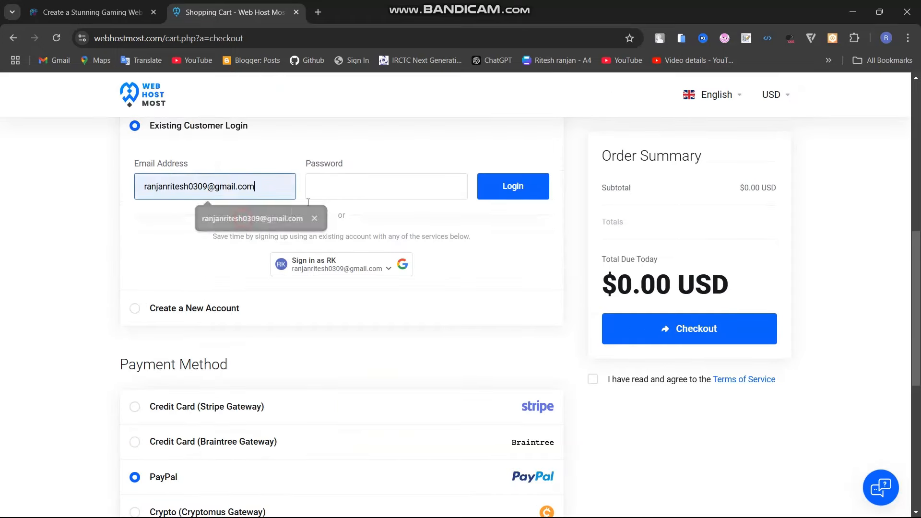
{"action": "left_click", "coordinate": [370, 189]}
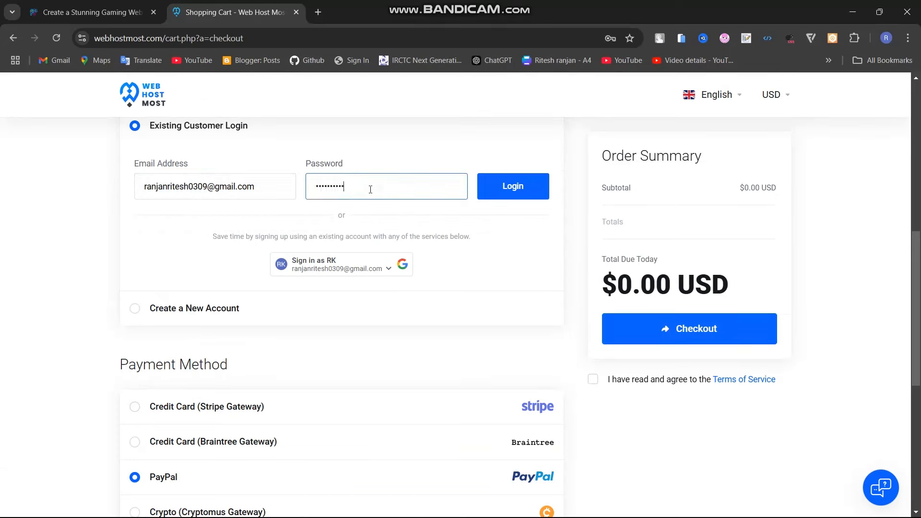
{"action": "left_click", "coordinate": [494, 197]}
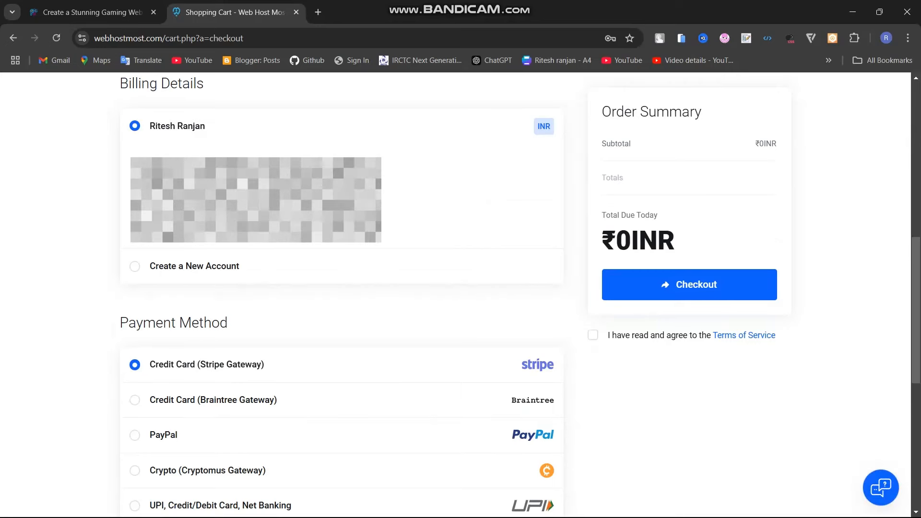
Select PayPal as the payment method, agree to the Terms of Service and submit the free plan order.
{"action": "left_click", "coordinate": [135, 436]}
{"action": "left_click", "coordinate": [660, 283]}
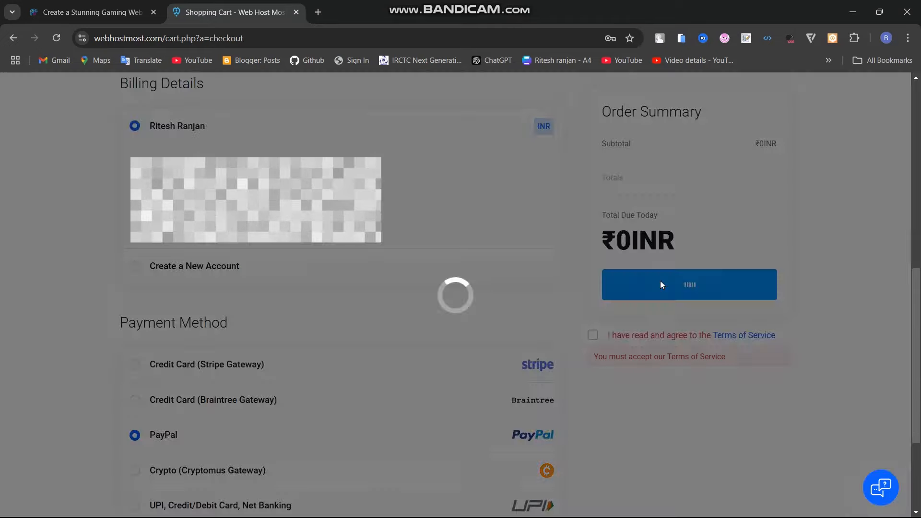
{"action": "left_click", "coordinate": [593, 336]}
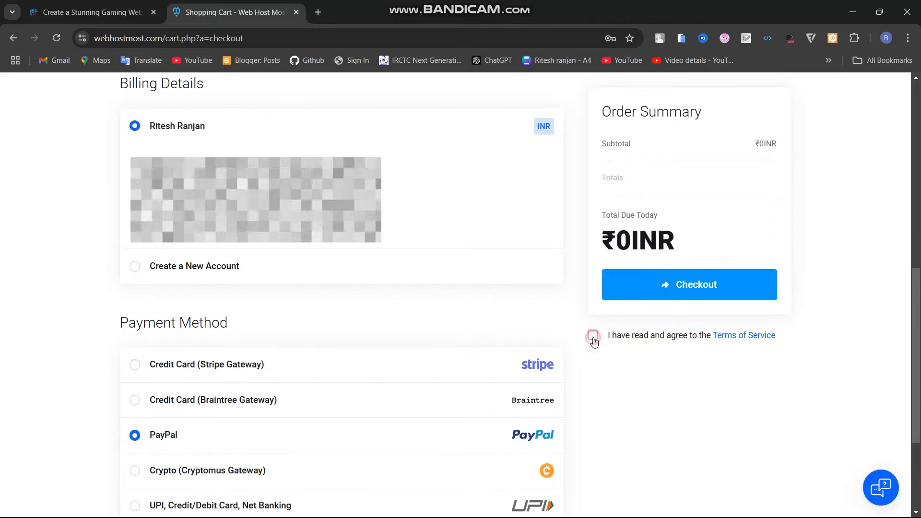
{"action": "left_click", "coordinate": [664, 293]}
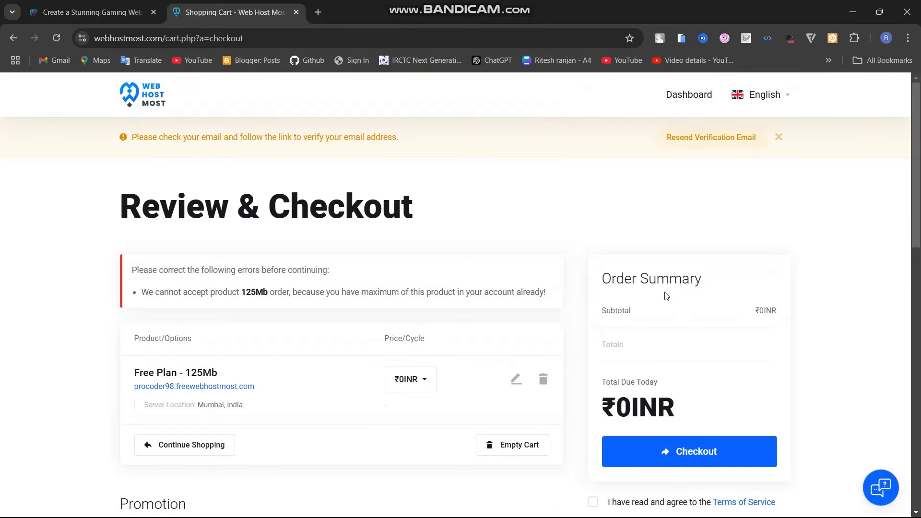
Review the Free Plan - 125Mb cart item, agree to the Terms of Service and submit the order again.
{"action": "scroll", "coordinate": [666, 296], "scroll_direction": "down", "scroll_amount": 3}
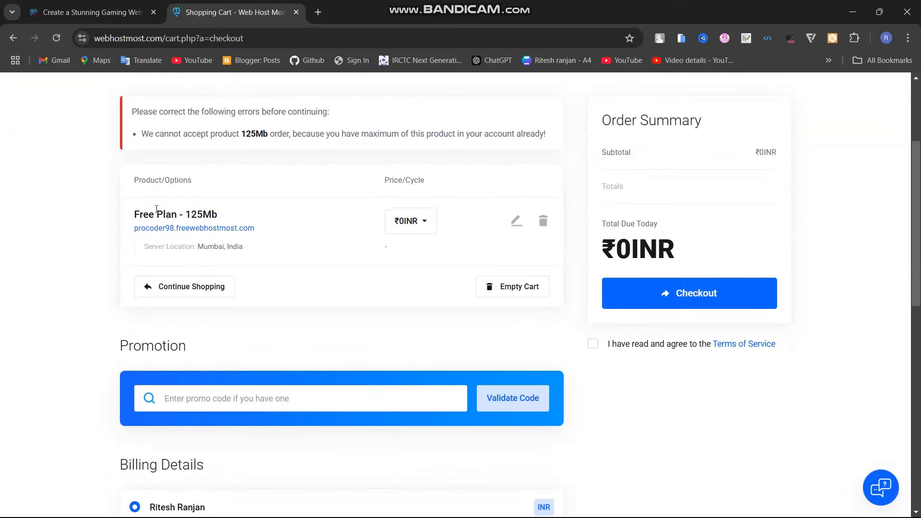
{"action": "left_click_drag", "start_coordinate": [136, 211], "coordinate": [245, 225]}
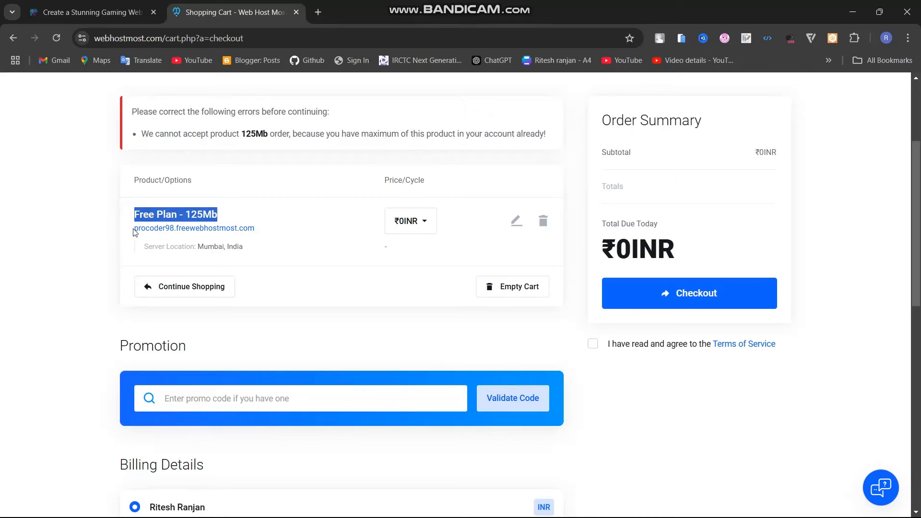
{"action": "left_click_drag", "start_coordinate": [135, 232], "coordinate": [259, 238]}
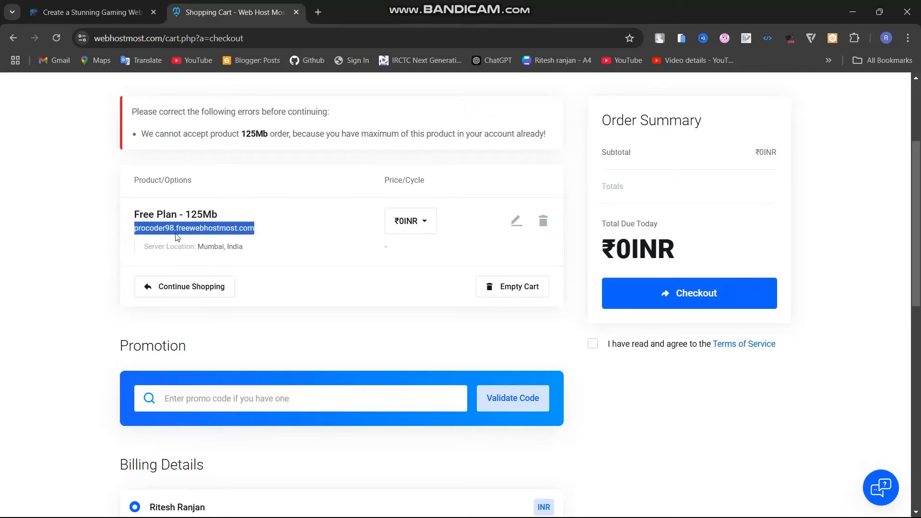
{"action": "left_click", "coordinate": [277, 239]}
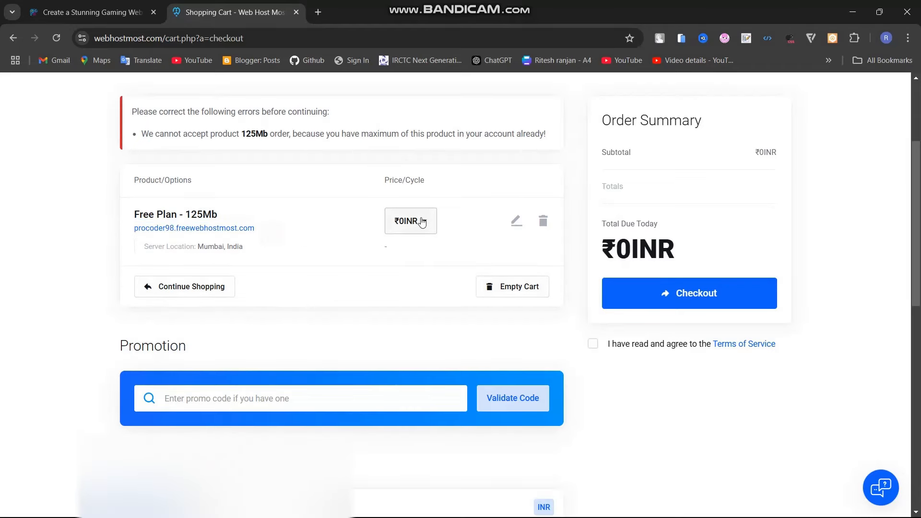
{"action": "left_click_drag", "start_coordinate": [917, 224], "coordinate": [919, 399]}
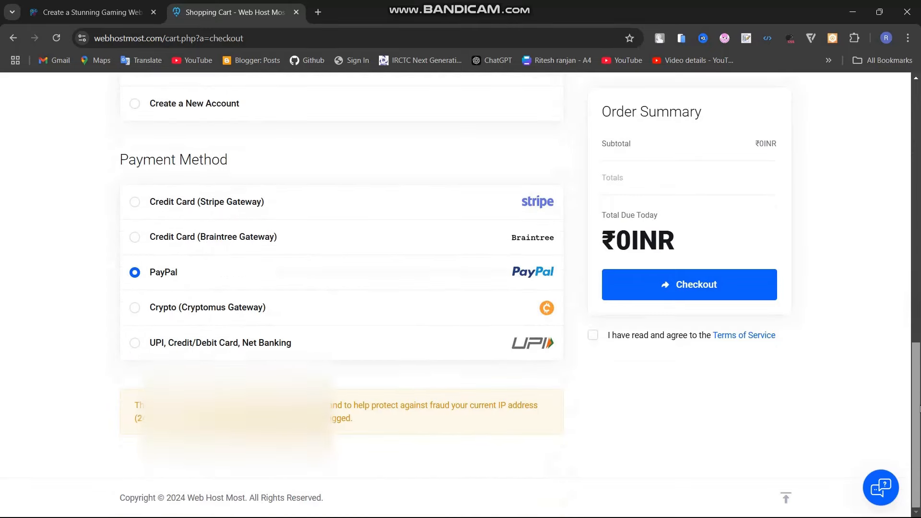
{"action": "scroll", "coordinate": [825, 246], "scroll_direction": "up", "scroll_amount": 12}
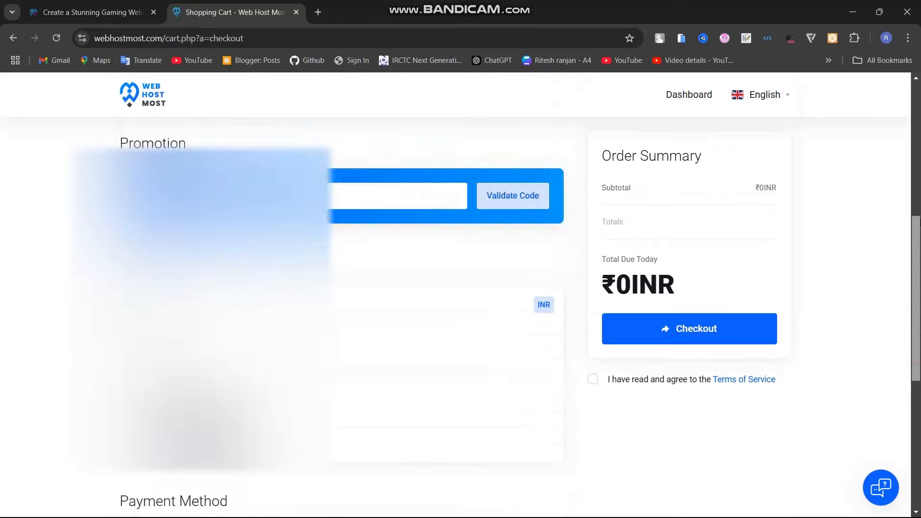
{"action": "left_click", "coordinate": [592, 379]}
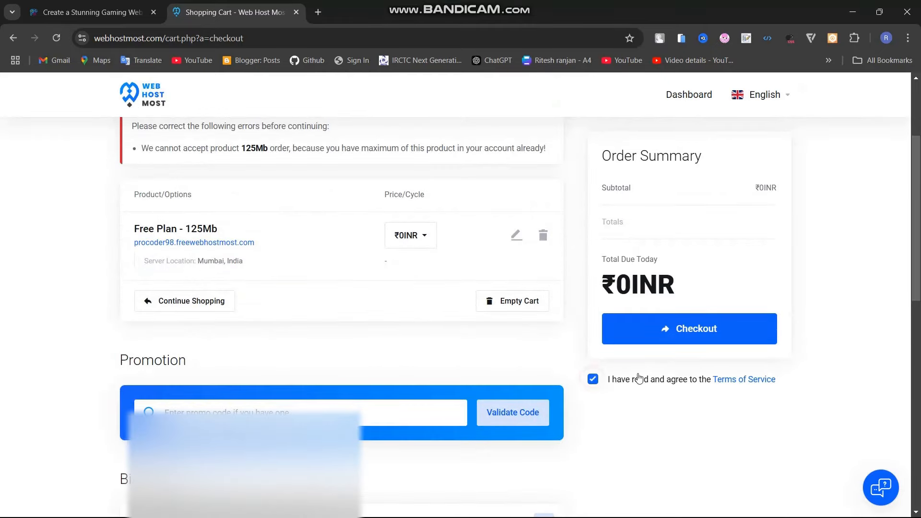
{"action": "left_click", "coordinate": [675, 333]}
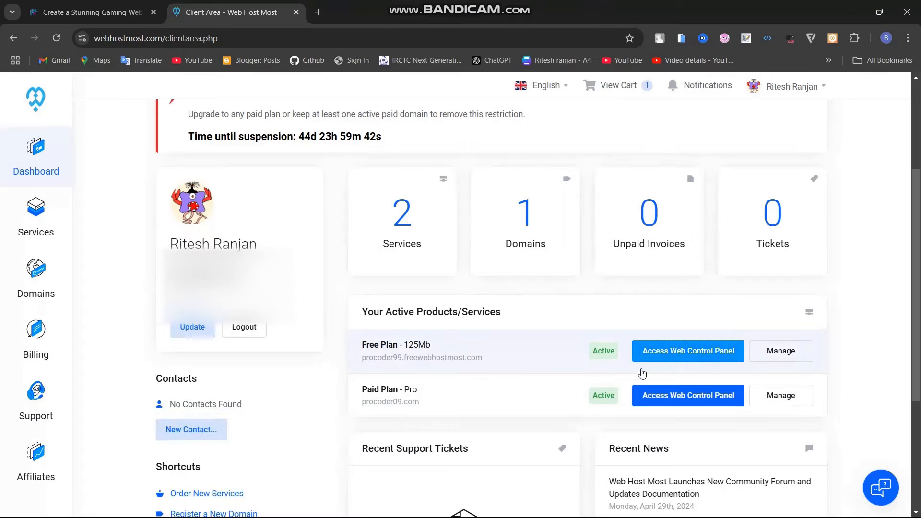
Review the active services on the client dashboard and open the web control panel for procoder99.freewebhostmost.com.
{"action": "left_click_drag", "start_coordinate": [351, 343], "coordinate": [437, 355]}
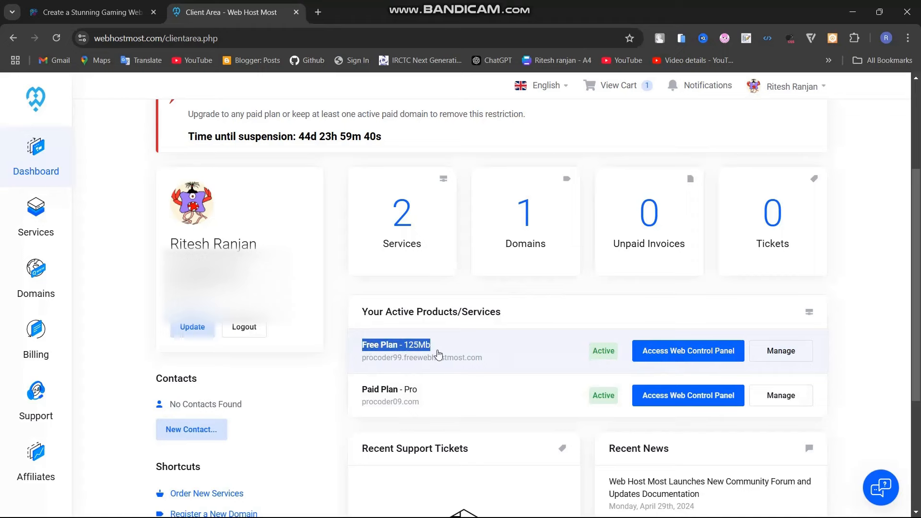
{"action": "left_click_drag", "start_coordinate": [357, 389], "coordinate": [430, 392]}
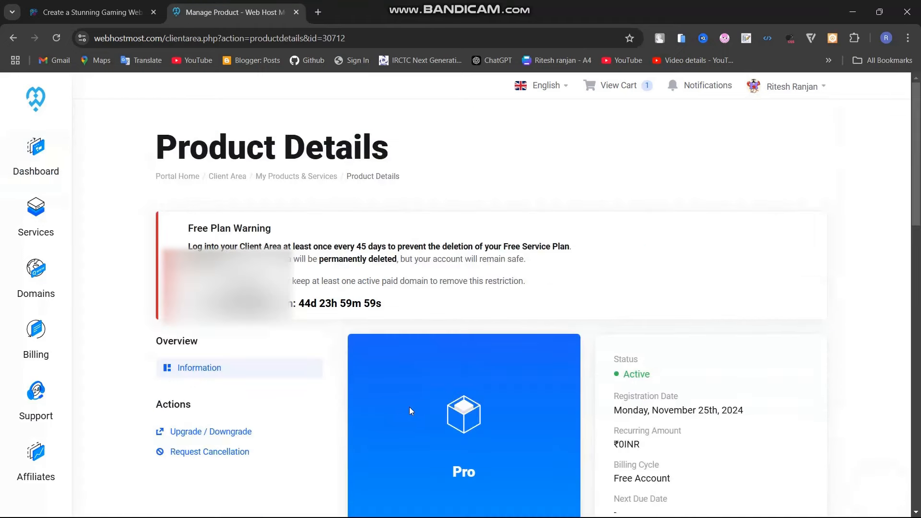
{"action": "left_click", "coordinate": [13, 46]}
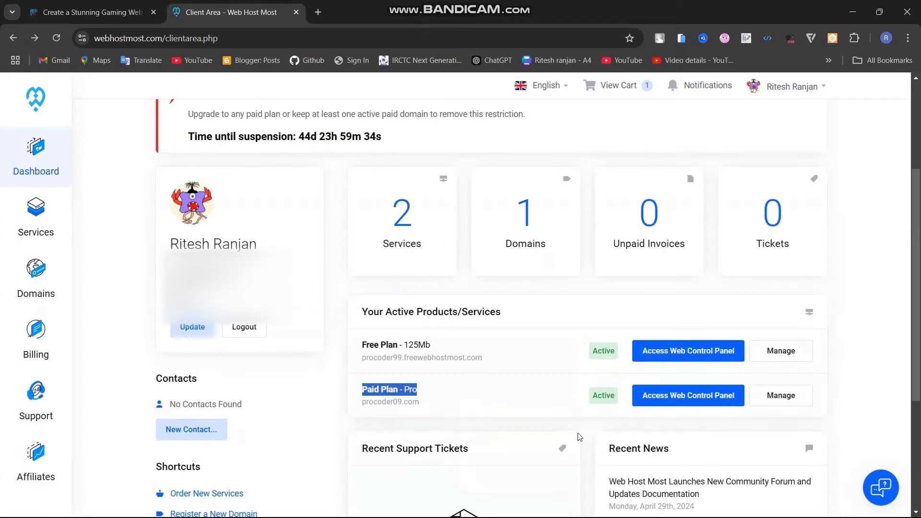
{"action": "left_click", "coordinate": [329, 373]}
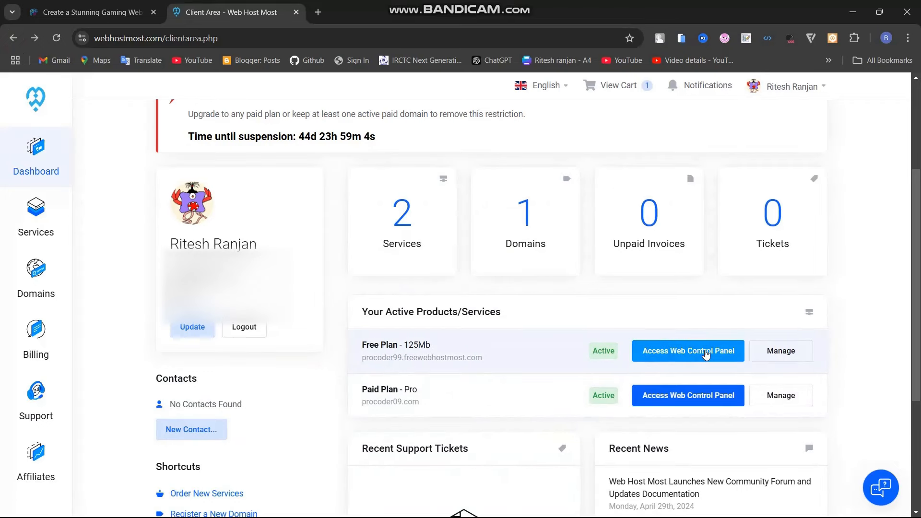
{"action": "left_click", "coordinate": [701, 353]}
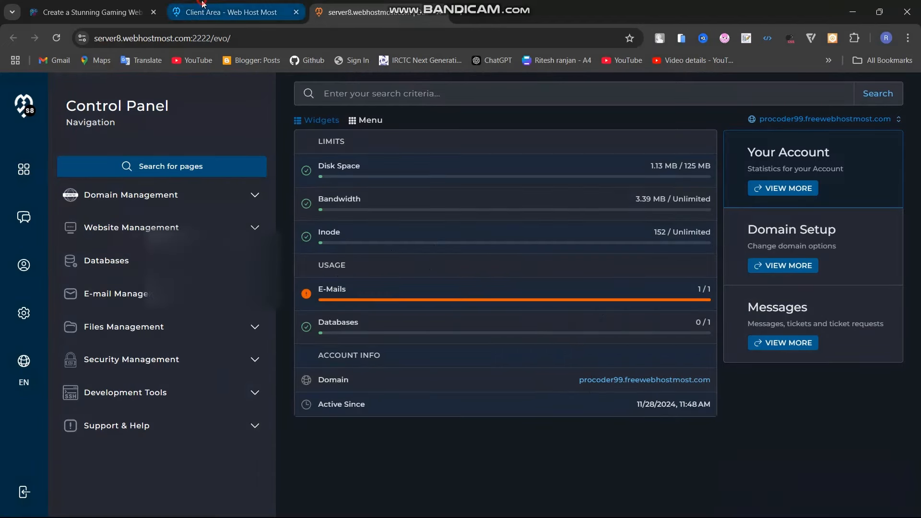
Examine the Free Plan Warning on the client area dashboard, including the login requirement and the time until suspension.
{"action": "left_click", "coordinate": [230, 12]}
{"action": "scroll", "coordinate": [472, 153], "scroll_direction": "up", "scroll_amount": 3}
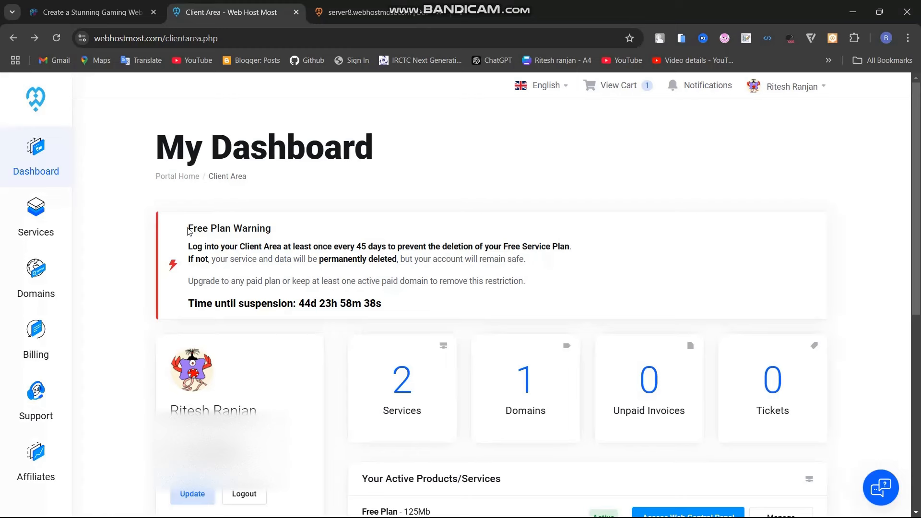
{"action": "left_click_drag", "start_coordinate": [189, 232], "coordinate": [269, 231]}
{"action": "left_click", "coordinate": [329, 232]}
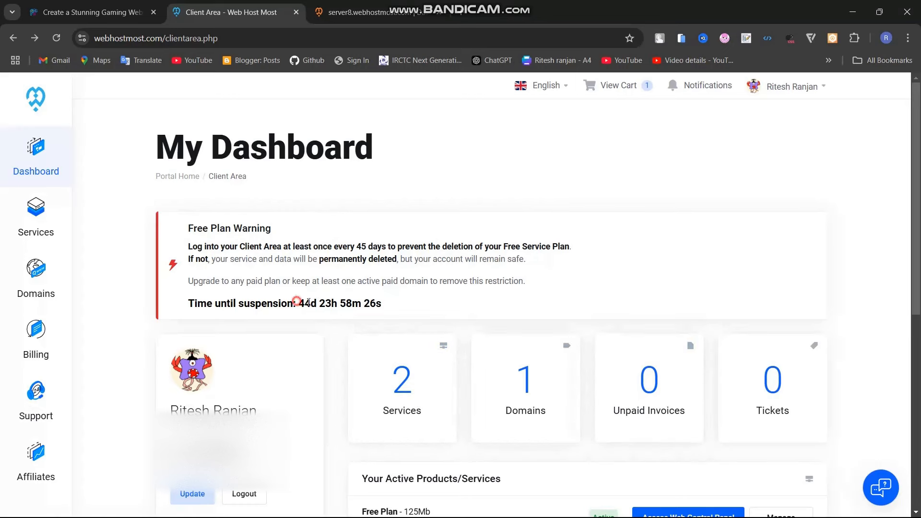
{"action": "left_click_drag", "start_coordinate": [297, 301], "coordinate": [430, 306]}
{"action": "left_click", "coordinate": [434, 303]}
{"action": "left_click_drag", "start_coordinate": [299, 301], "coordinate": [413, 310]}
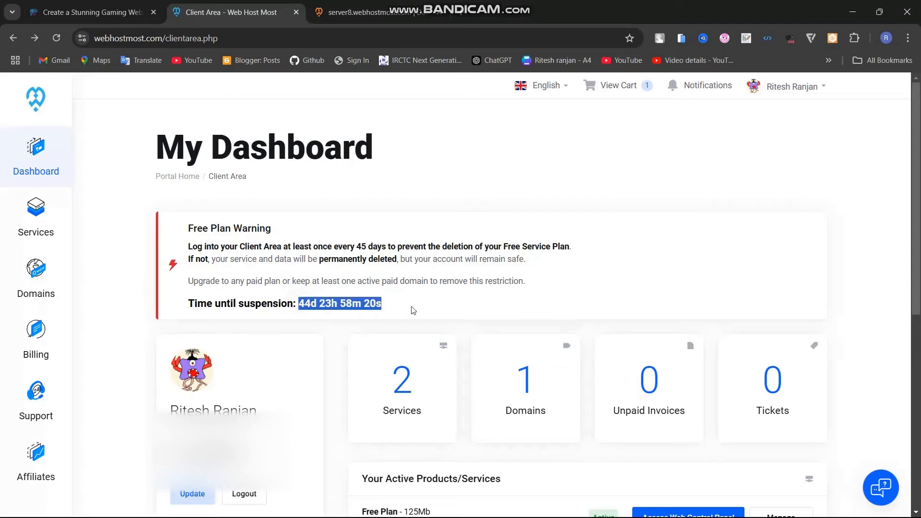
{"action": "left_click", "coordinate": [499, 177]}
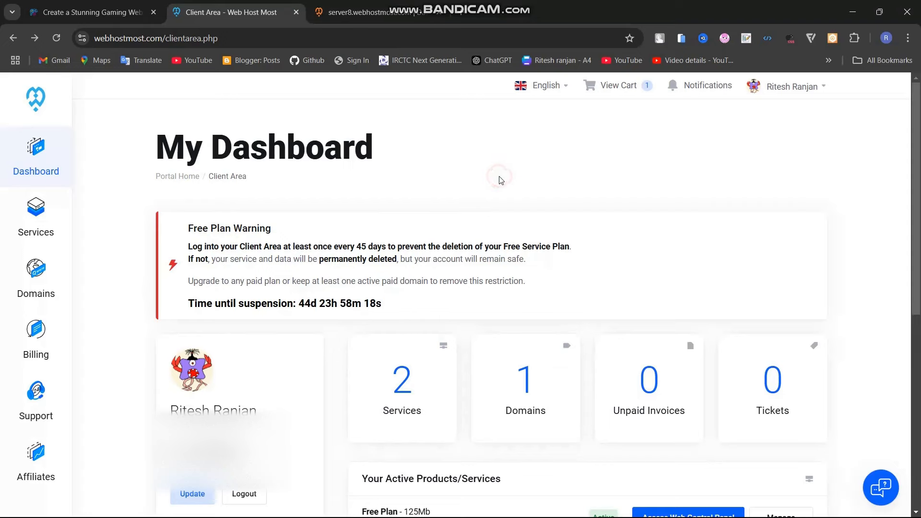
In the control panel's File Manager, open the public_html folder of the procoder99.freewebhostmost.com domain.
{"action": "left_click", "coordinate": [382, 11]}
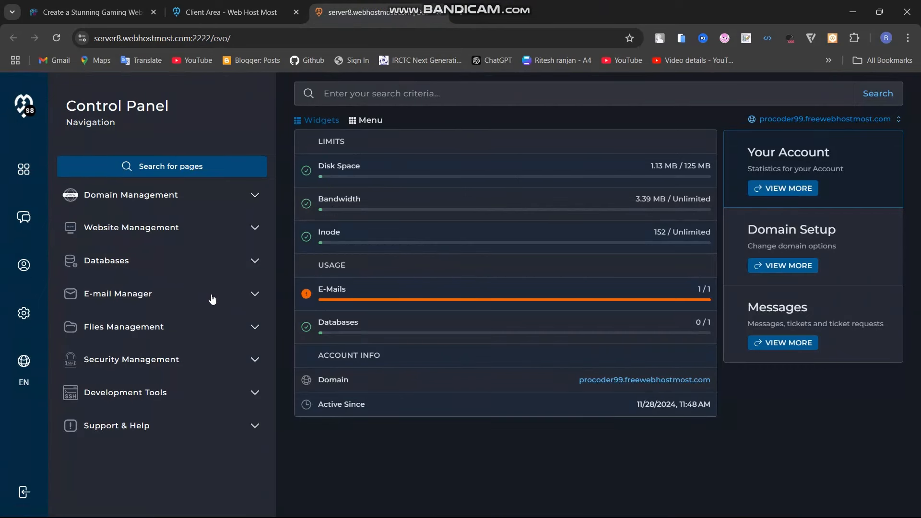
{"action": "left_click", "coordinate": [156, 335]}
{"action": "left_click", "coordinate": [133, 368]}
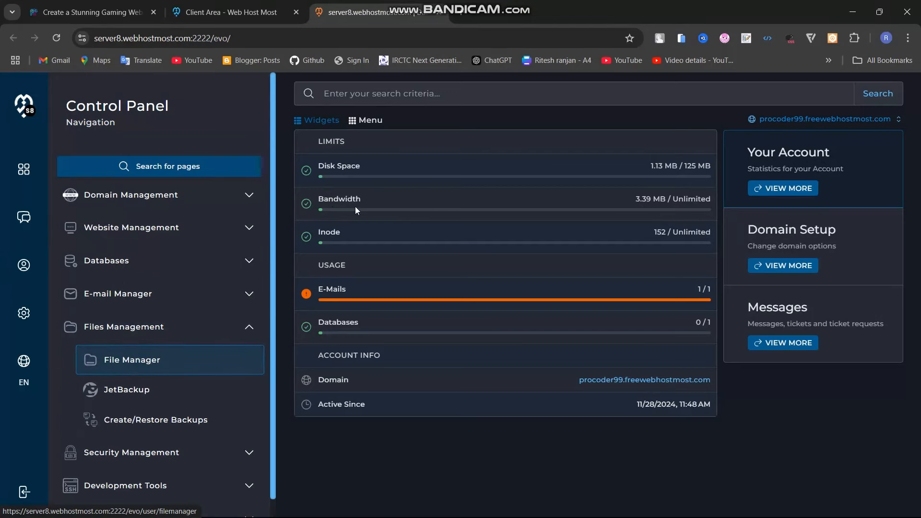
{"action": "left_click", "coordinate": [200, 366]}
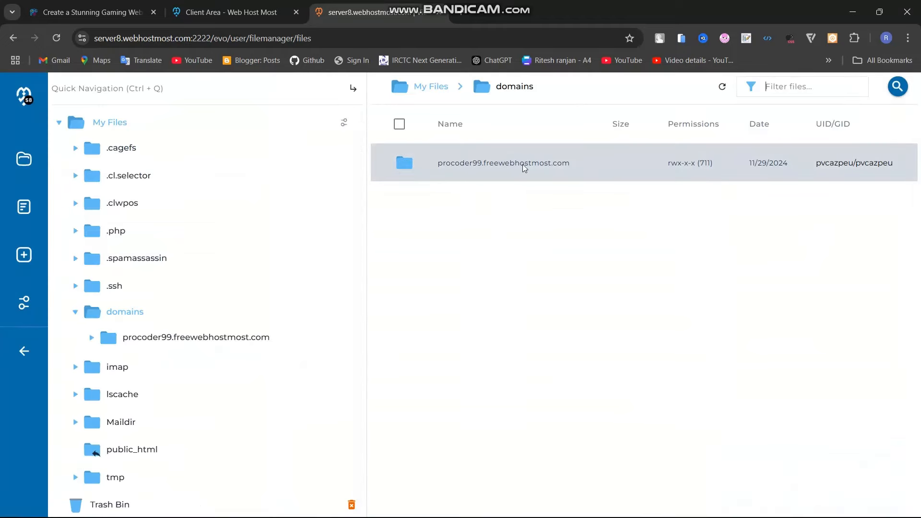
{"action": "double_click", "coordinate": [509, 165]}
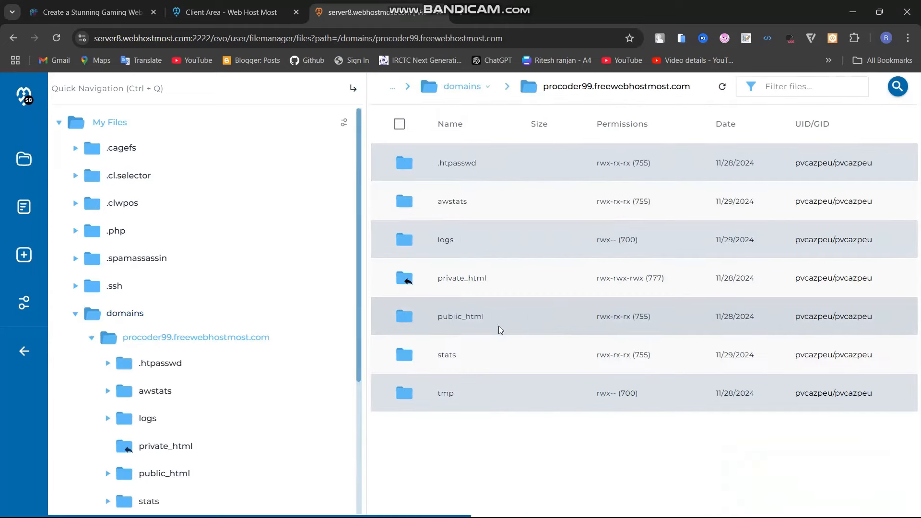
{"action": "double_click", "coordinate": [465, 318]}
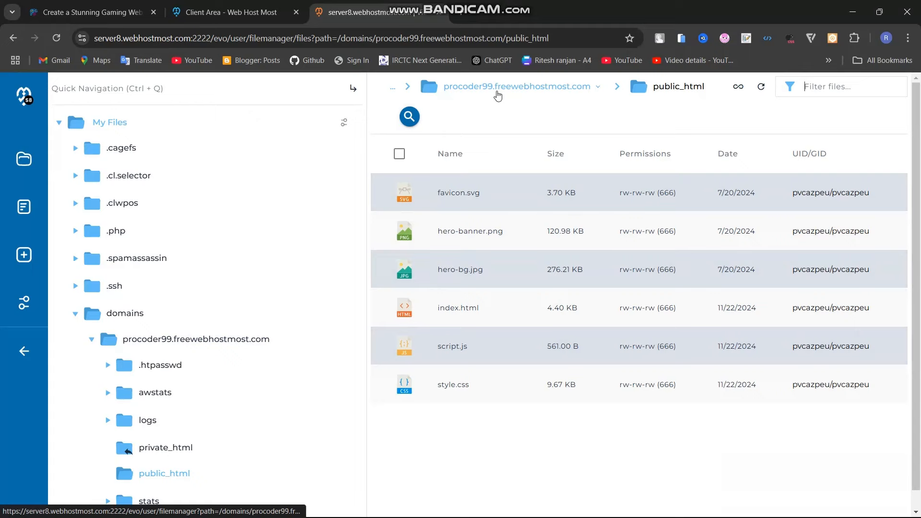
Load procoder99.freewebhostmost.com in a new browser tab to view the currently hosted website.
{"action": "left_click", "coordinate": [458, 13]}
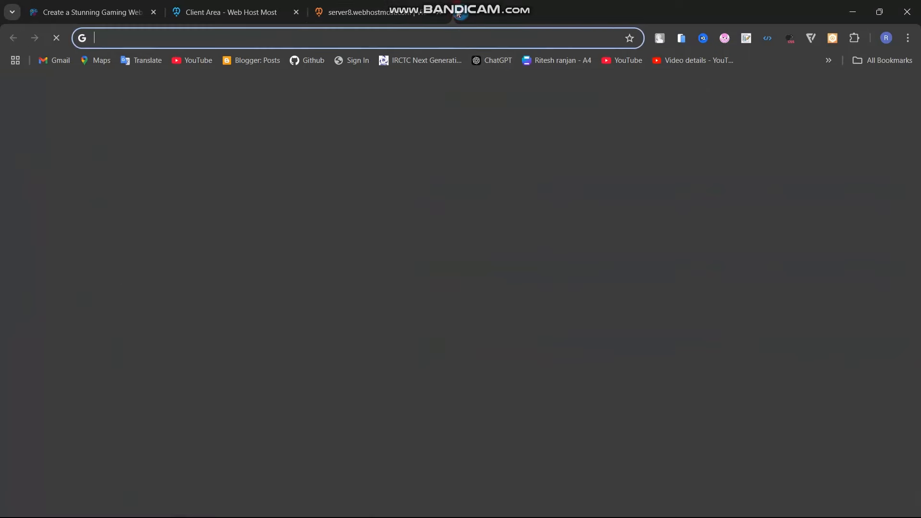
{"action": "left_click", "coordinate": [457, 36]}
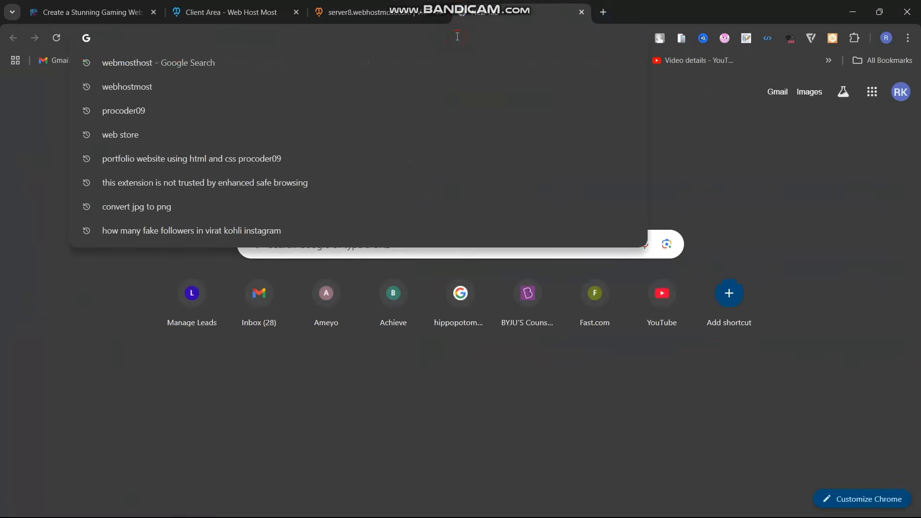
{"action": "type", "text": "procoder"}
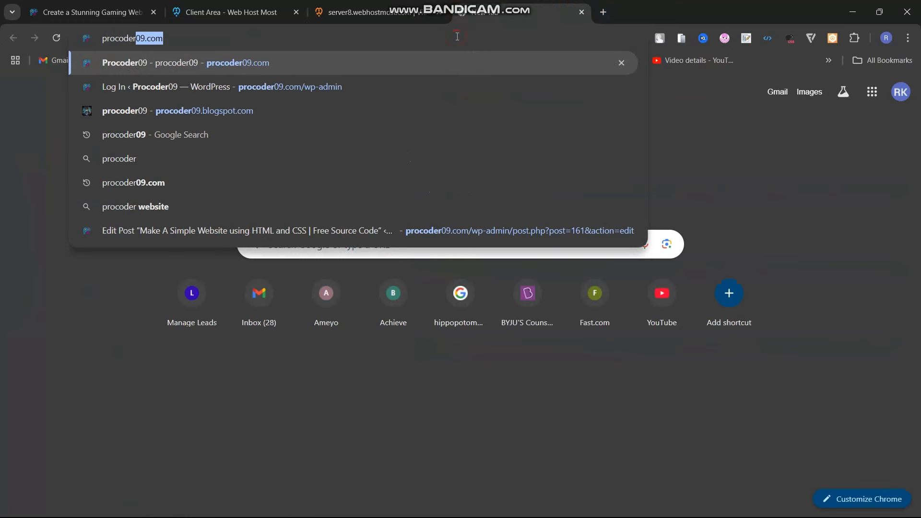
{"action": "type", "text": "99.we"}
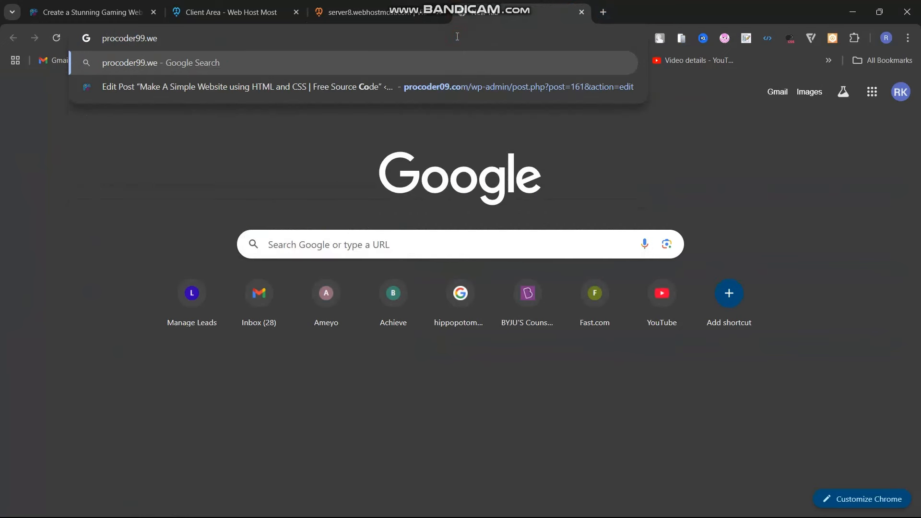
{"action": "type", "text": "bhost"}
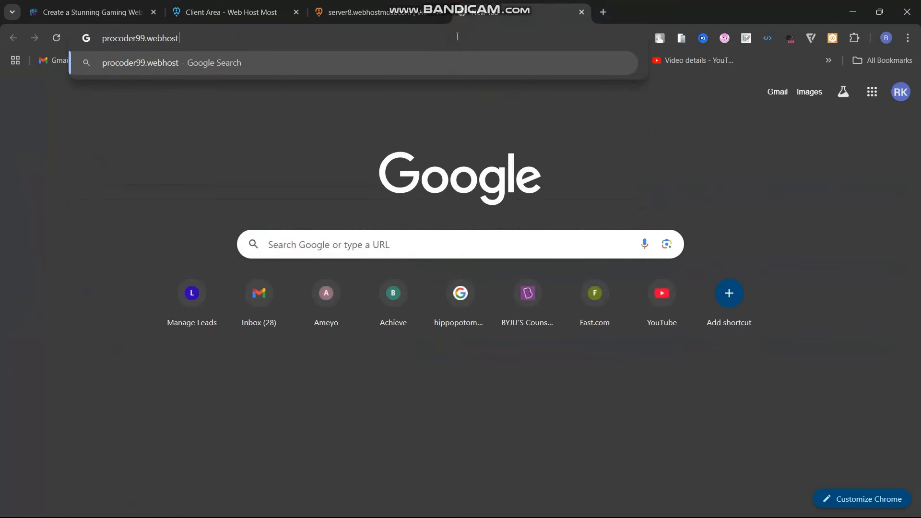
{"action": "type", "text": "most.com"}
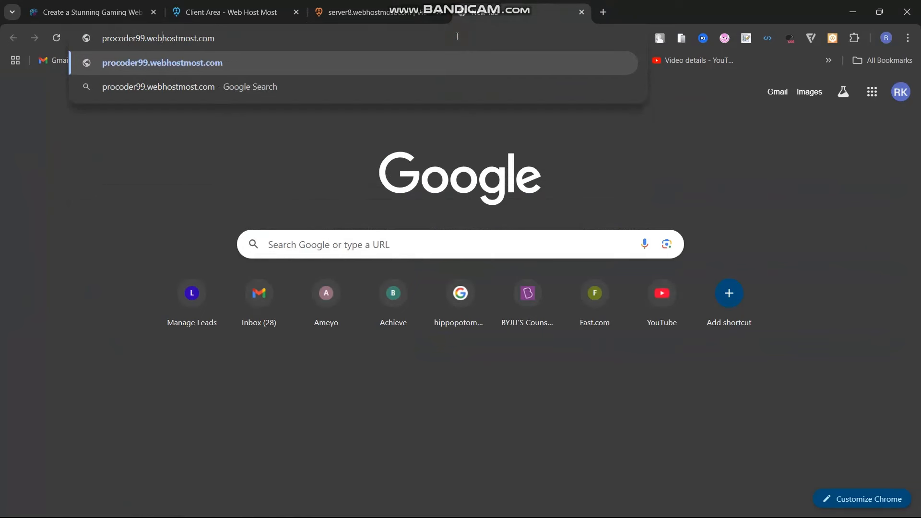
{"action": "type", "text": "free"}
{"action": "key", "text": "Return"}
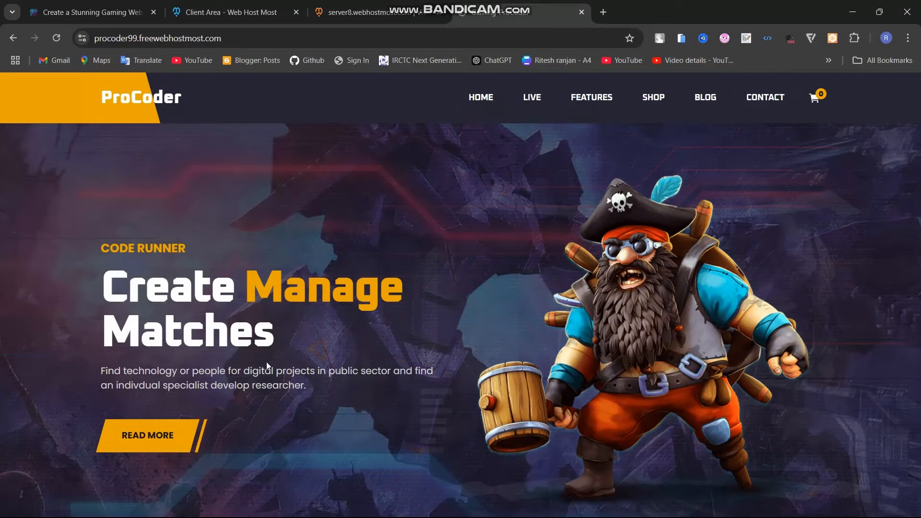
{"action": "left_click", "coordinate": [158, 38]}
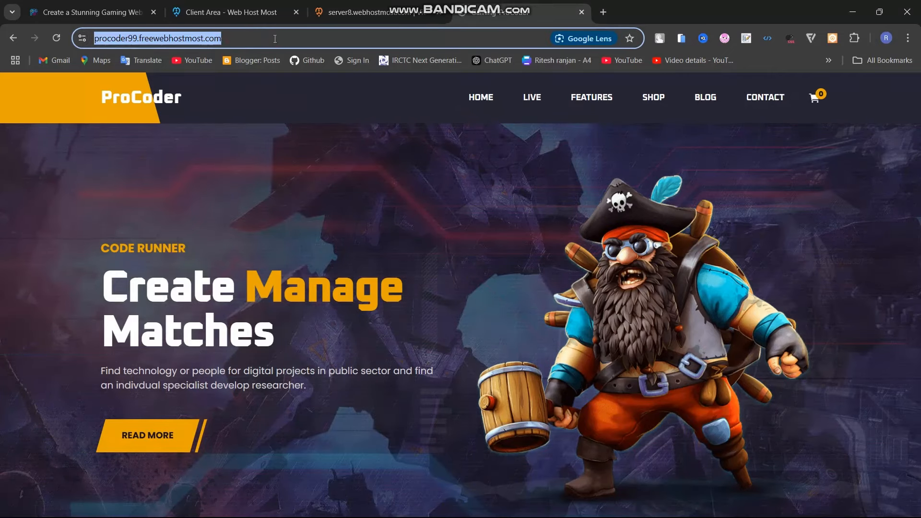
Remove all existing website files from the public_html folder in the File Manager.
{"action": "left_click", "coordinate": [402, 5]}
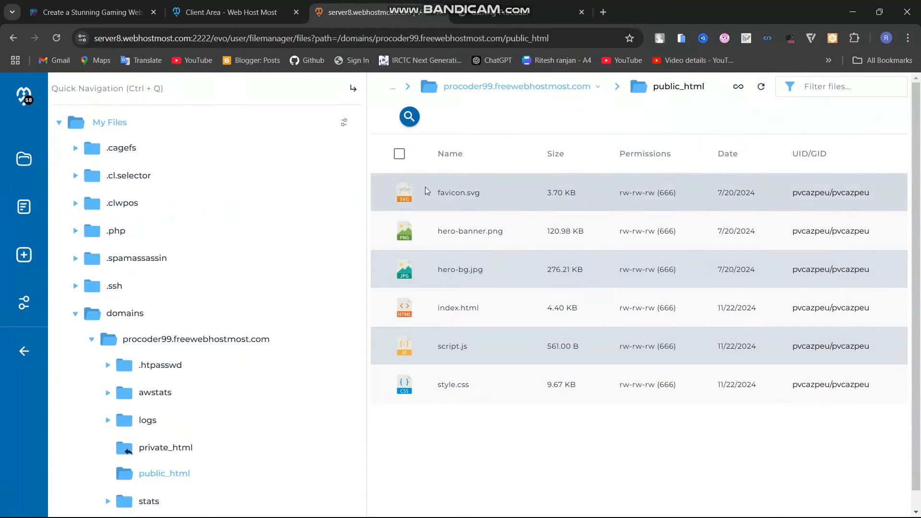
{"action": "left_click", "coordinate": [399, 154]}
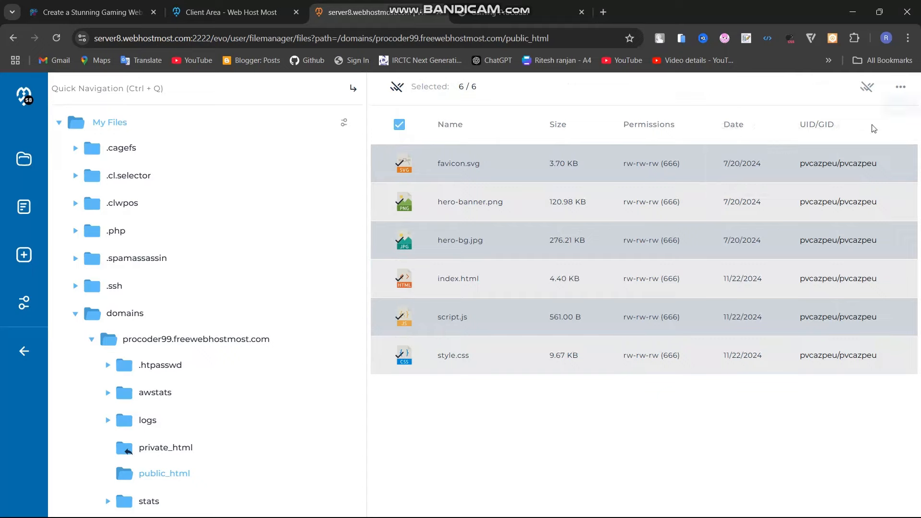
{"action": "left_click", "coordinate": [900, 88]}
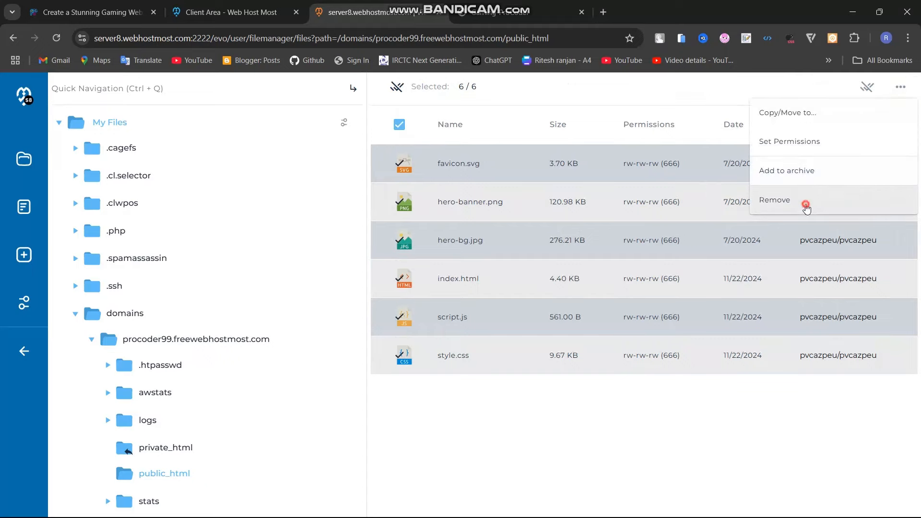
{"action": "left_click", "coordinate": [861, 199]}
{"action": "left_click", "coordinate": [636, 199]}
{"action": "left_click", "coordinate": [637, 199]}
{"action": "left_click", "coordinate": [611, 437]}
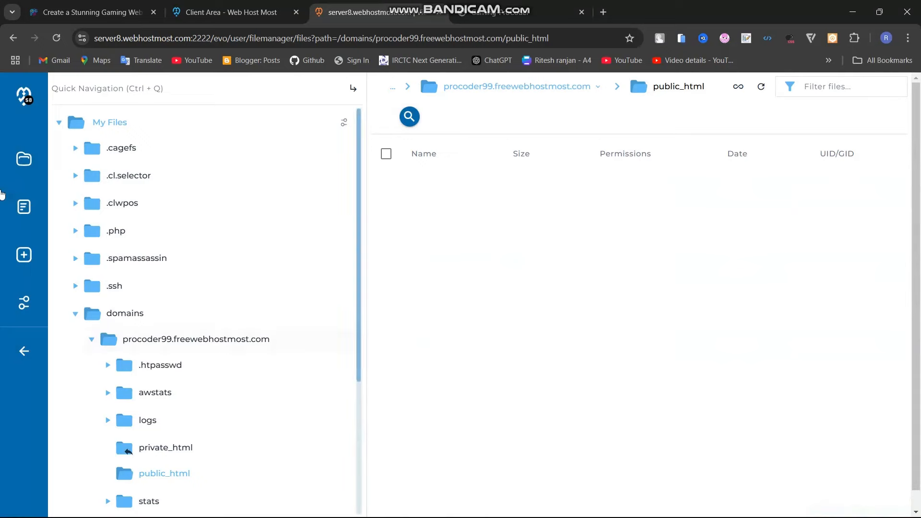
Upload gaming.zip from the local drive into the public_html folder and close the upload dialog.
{"action": "left_click", "coordinate": [13, 259]}
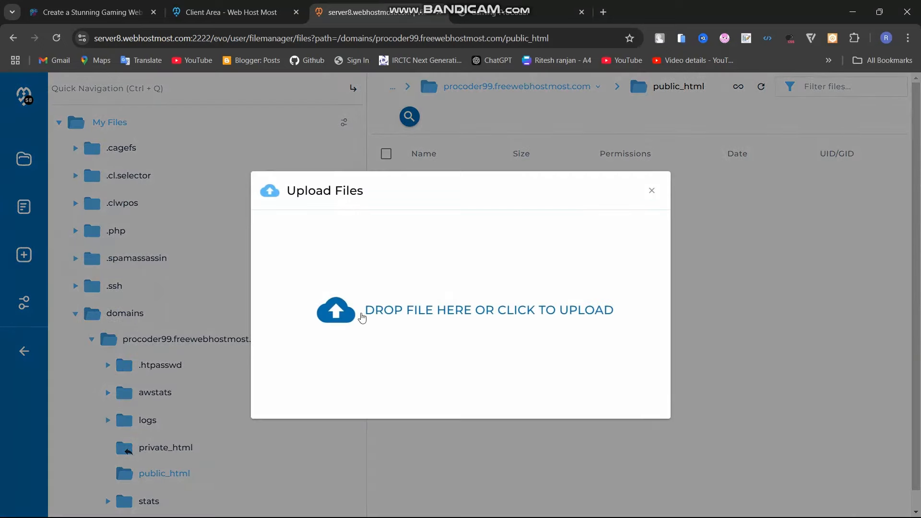
{"action": "left_click", "coordinate": [420, 310]}
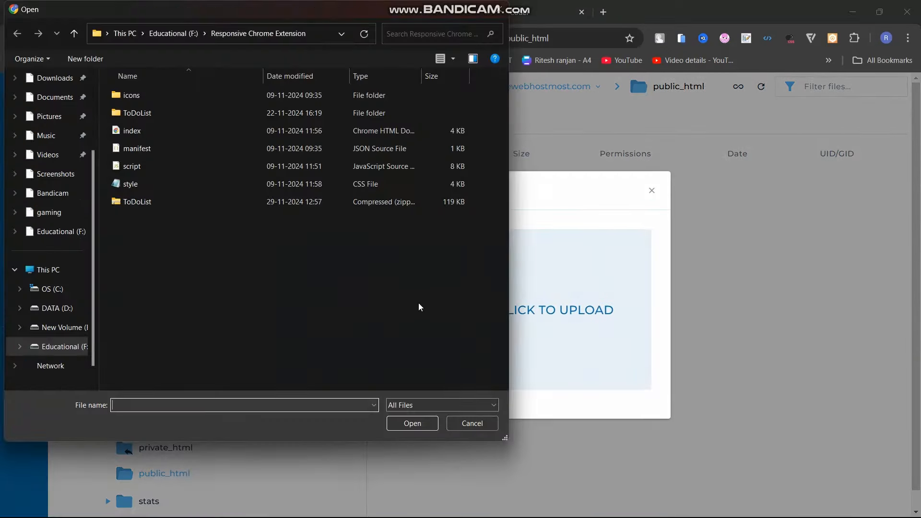
{"action": "key", "text": "alt+Up"}
{"action": "scroll", "coordinate": [346, 211], "scroll_direction": "down", "scroll_amount": 3}
{"action": "double_click", "coordinate": [144, 221]}
{"action": "left_click", "coordinate": [255, 237]}
{"action": "double_click", "coordinate": [254, 238]}
{"action": "double_click", "coordinate": [201, 184]}
{"action": "left_click", "coordinate": [17, 33]}
{"action": "left_click", "coordinate": [230, 326]}
{"action": "left_click", "coordinate": [413, 424]}
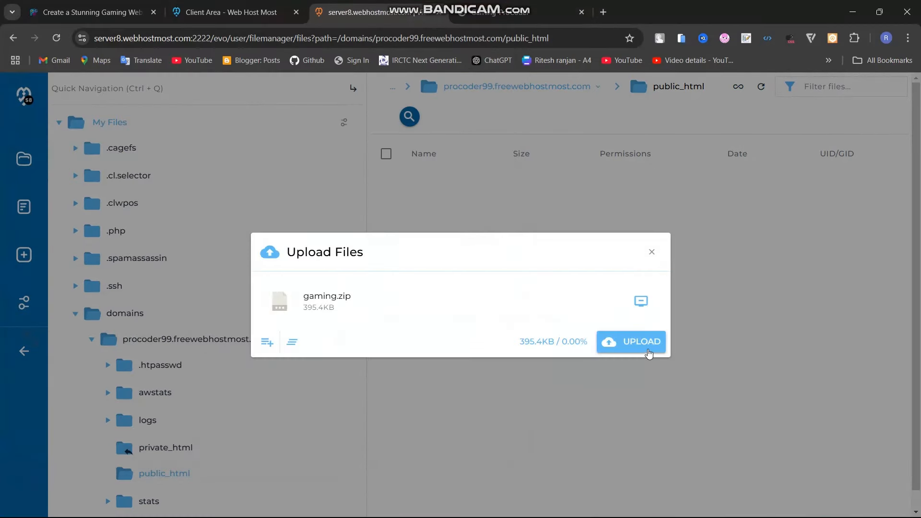
{"action": "left_click", "coordinate": [646, 350]}
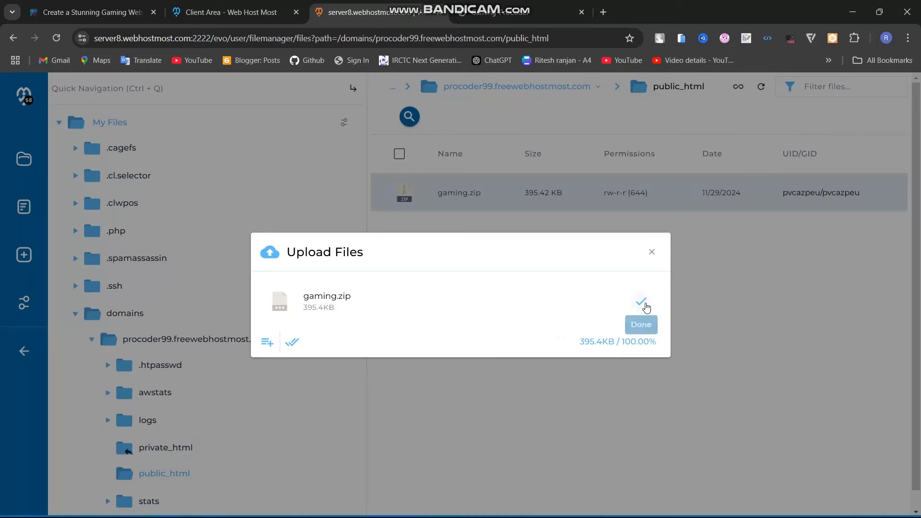
{"action": "left_click", "coordinate": [642, 305]}
{"action": "left_click", "coordinate": [651, 191]}
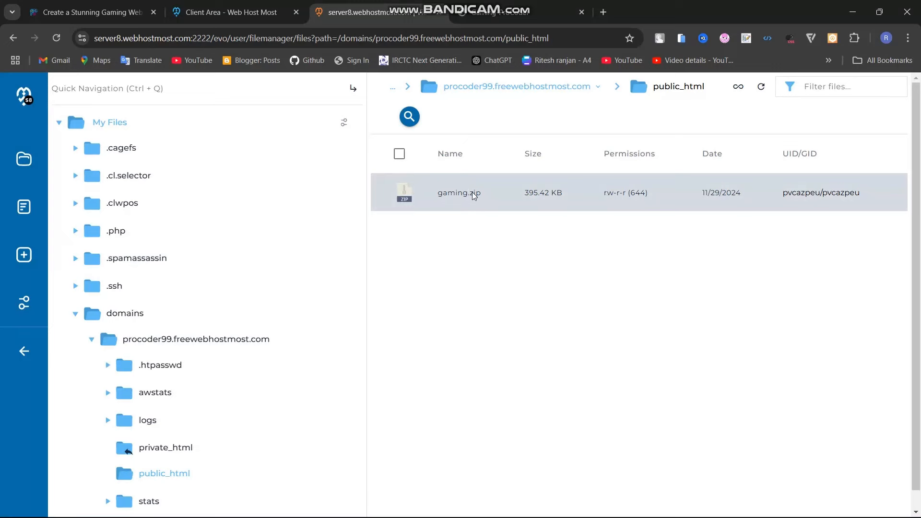
Extract the gaming folder from gaming.zip into /domains/procoder99.freewebhostmost.com/public_html.
{"action": "right_click", "coordinate": [472, 192]}
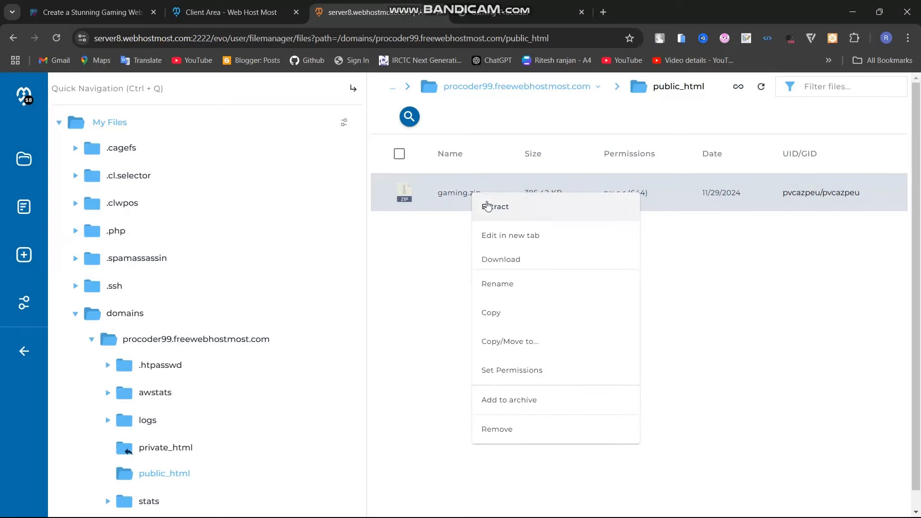
{"action": "left_click", "coordinate": [487, 204]}
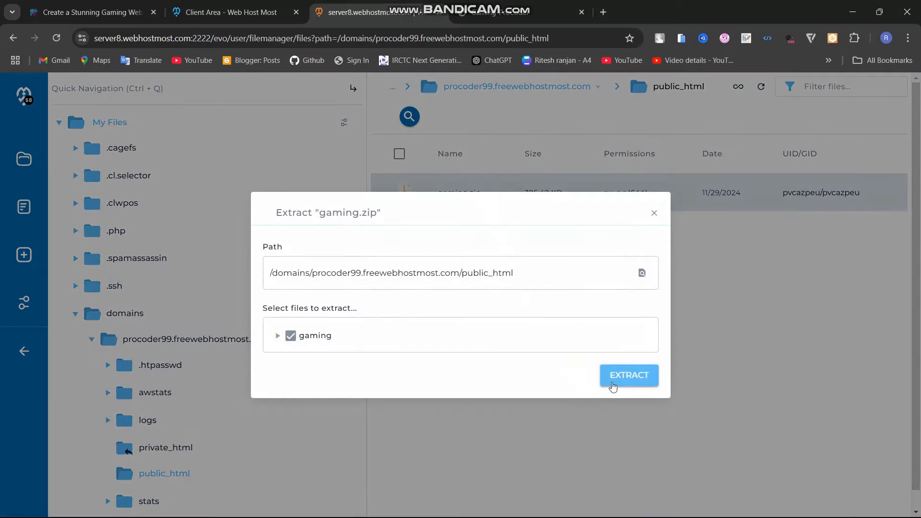
{"action": "left_click", "coordinate": [613, 379]}
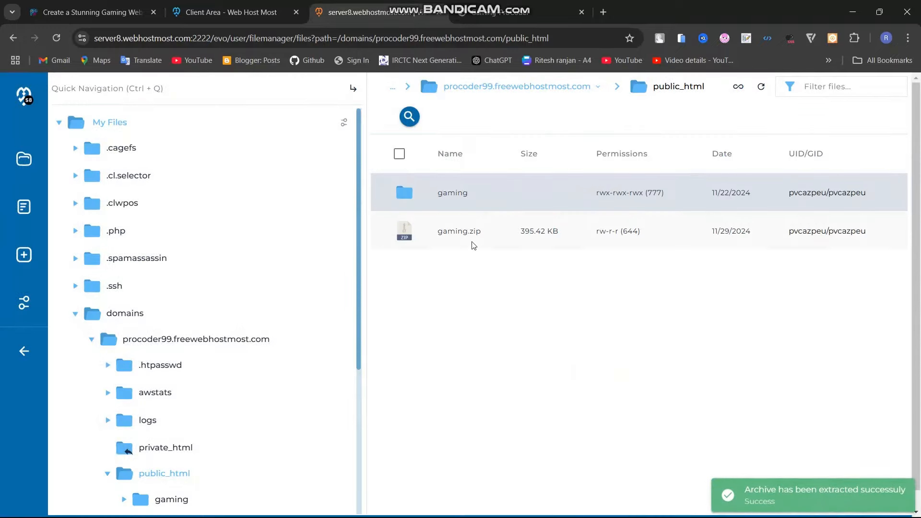
Reload procoder99.freewebhostmost.com to check the hosted website, and return to the File Manager.
{"action": "left_click", "coordinate": [505, 12]}
{"action": "left_click", "coordinate": [56, 37]}
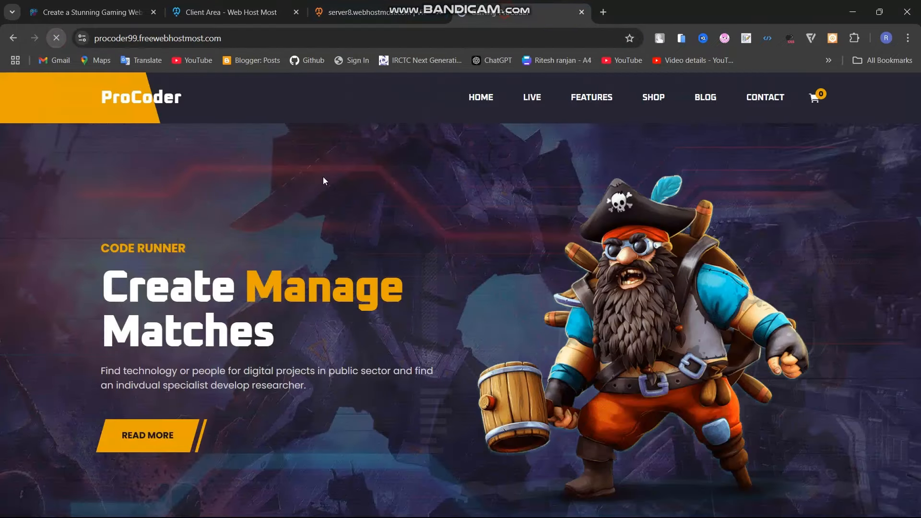
{"action": "left_click", "coordinate": [418, 4]}
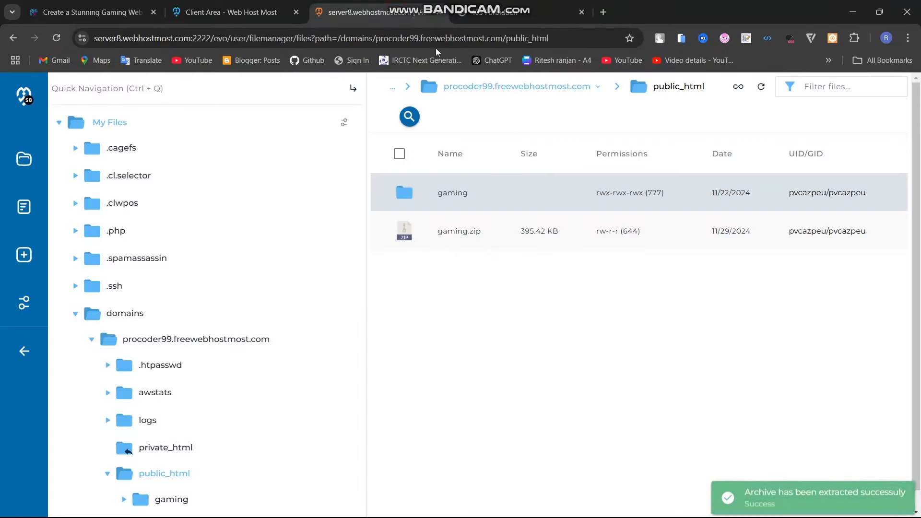
Remove the gaming.zip archive from the public_html folder.
{"action": "left_click", "coordinate": [467, 234]}
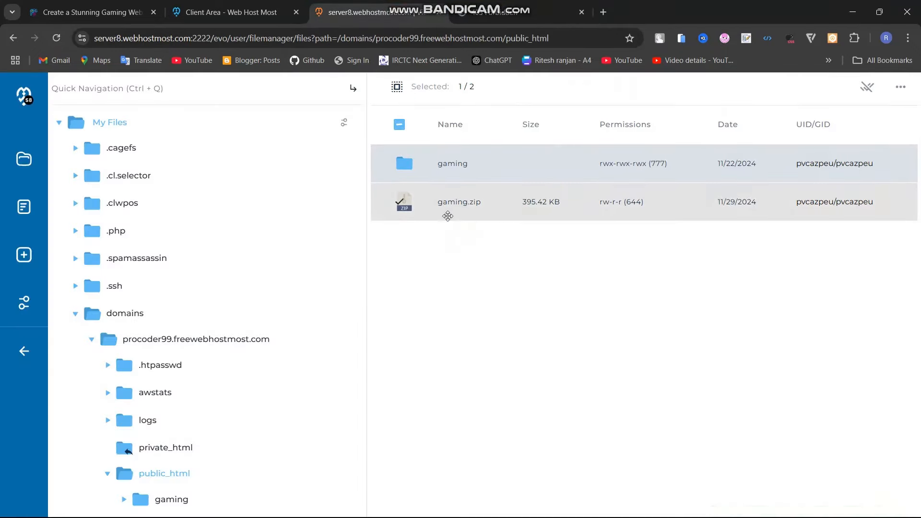
{"action": "left_click", "coordinate": [900, 87]}
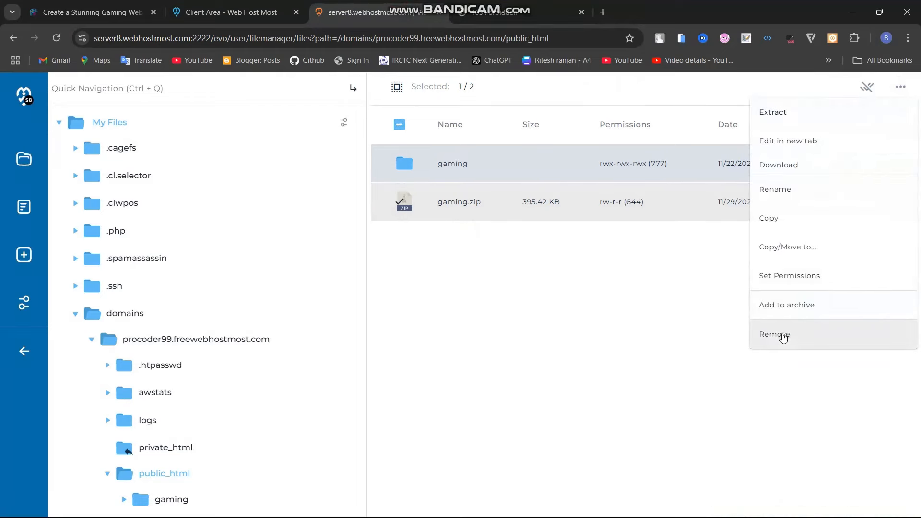
{"action": "left_click", "coordinate": [775, 334]}
{"action": "left_click", "coordinate": [643, 345]}
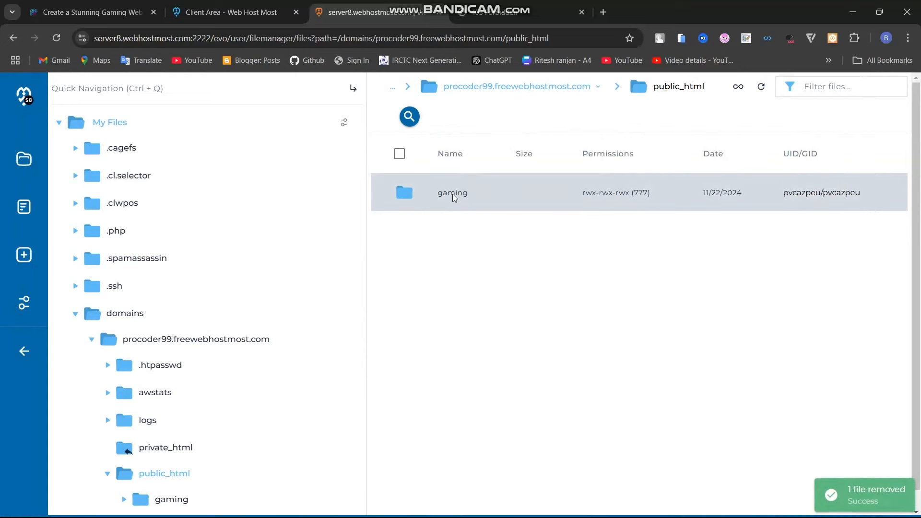
Move all files in the gaming folder to /domains/procoder99.freewebhostmost.com/public_html/ with Overwrite enabled.
{"action": "left_click", "coordinate": [453, 194]}
{"action": "left_click", "coordinate": [454, 164]}
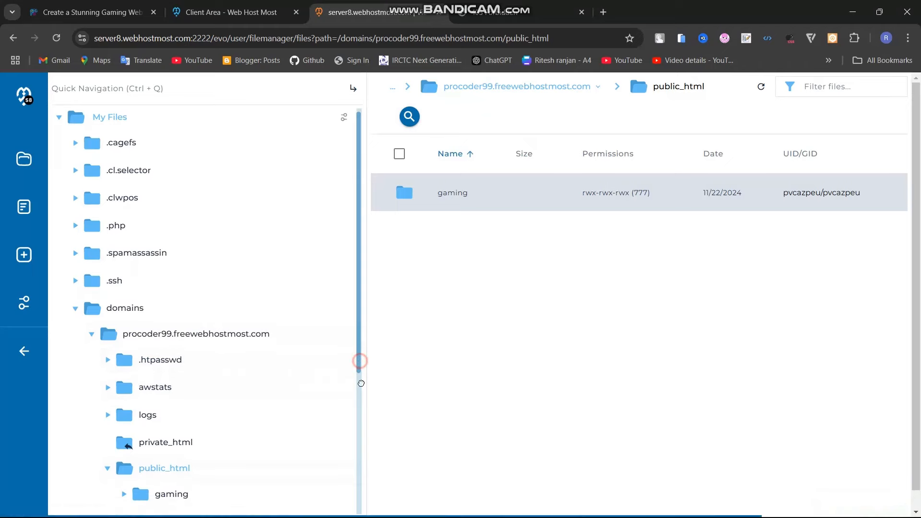
{"action": "scroll", "coordinate": [222, 333], "scroll_direction": "down", "scroll_amount": 5}
{"action": "left_click", "coordinate": [165, 282]}
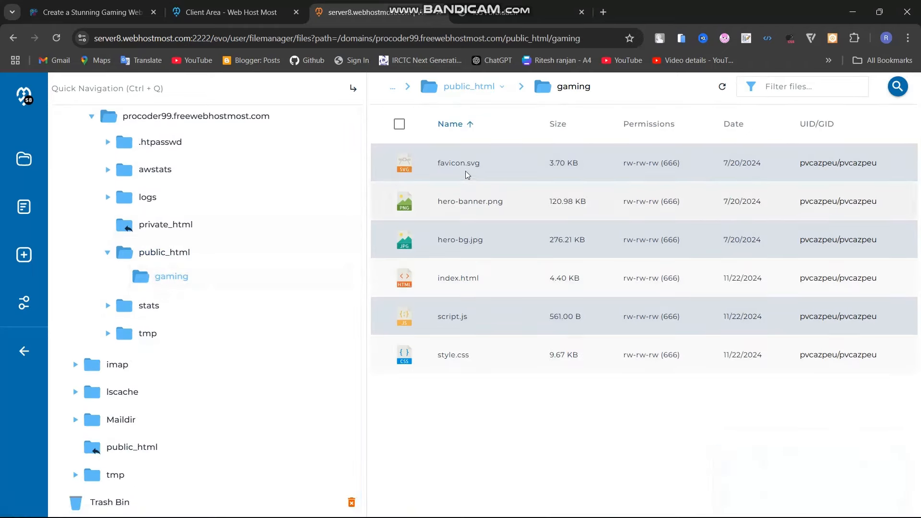
{"action": "left_click", "coordinate": [399, 123]}
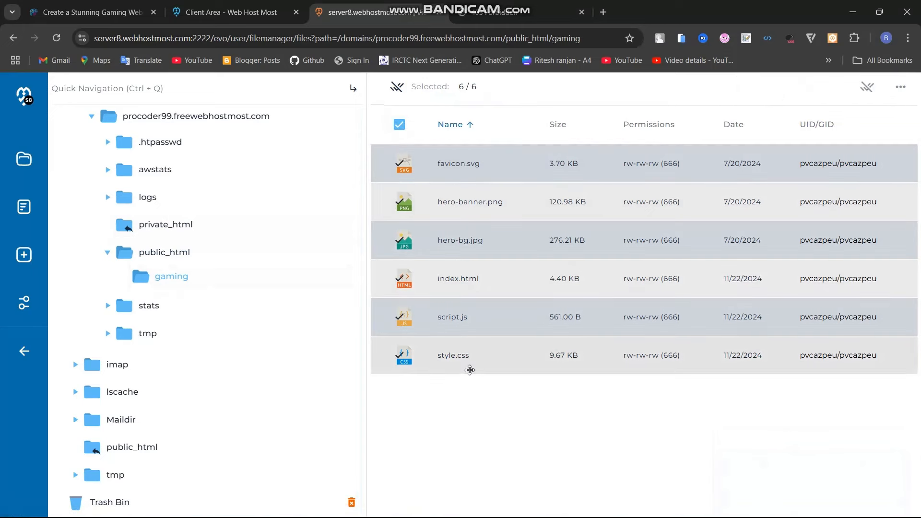
{"action": "left_click", "coordinate": [901, 86]}
{"action": "left_click", "coordinate": [797, 119]}
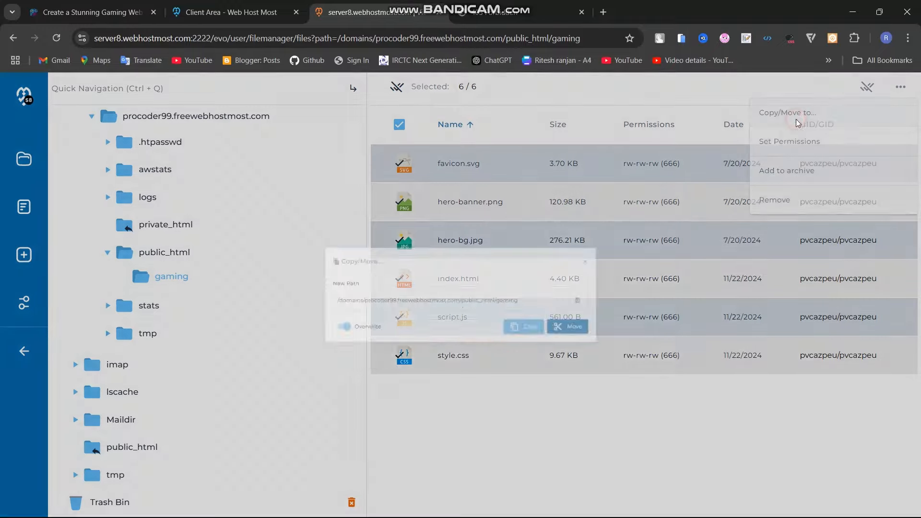
{"action": "left_click_drag", "start_coordinate": [560, 303], "coordinate": [518, 310]}
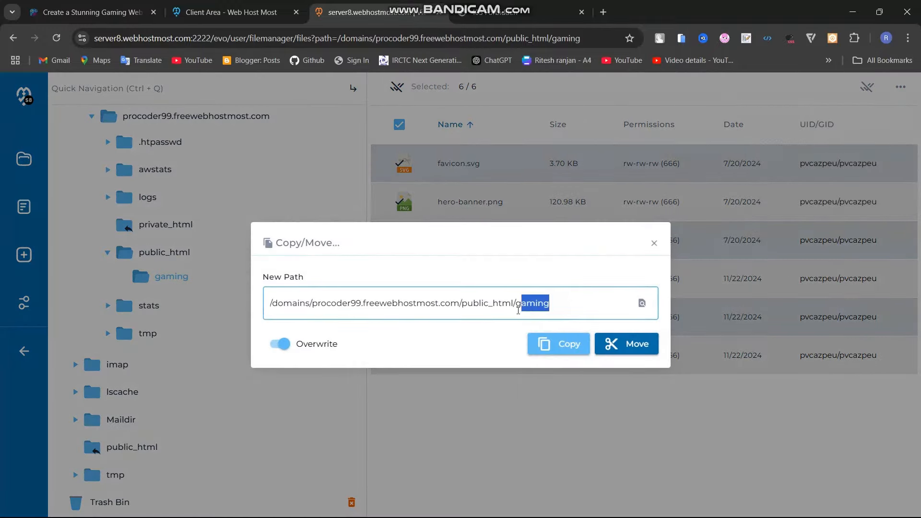
{"action": "key", "text": "BackSpace"}
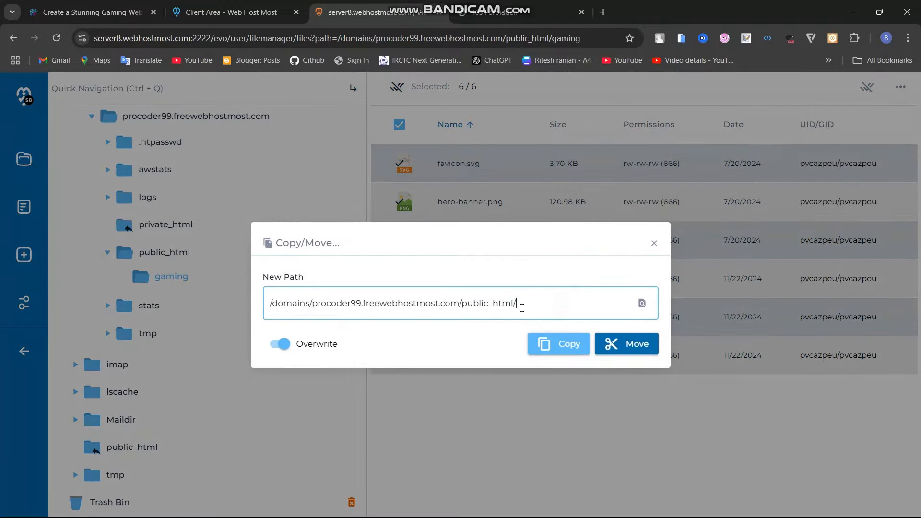
{"action": "left_click", "coordinate": [599, 350]}
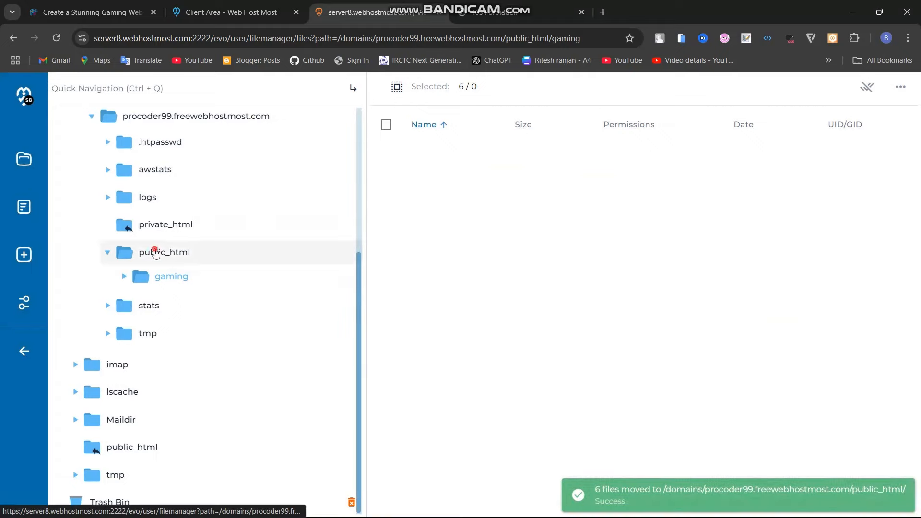
Remove the emptied gaming folder from public_html.
{"action": "left_click", "coordinate": [155, 252]}
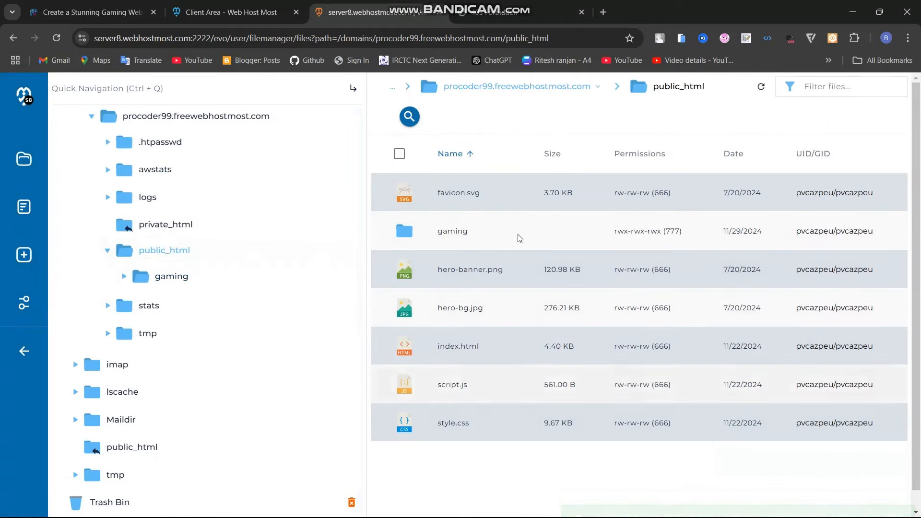
{"action": "left_click", "coordinate": [404, 231]}
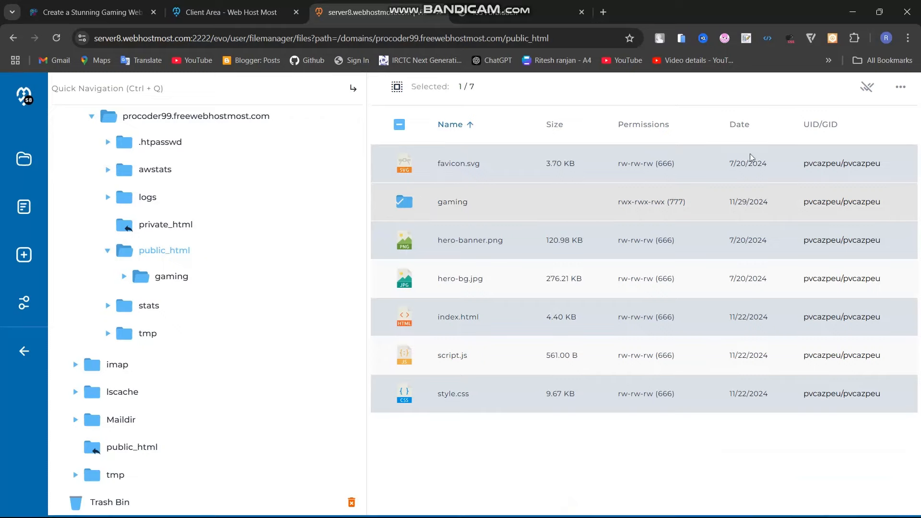
{"action": "left_click", "coordinate": [901, 87]}
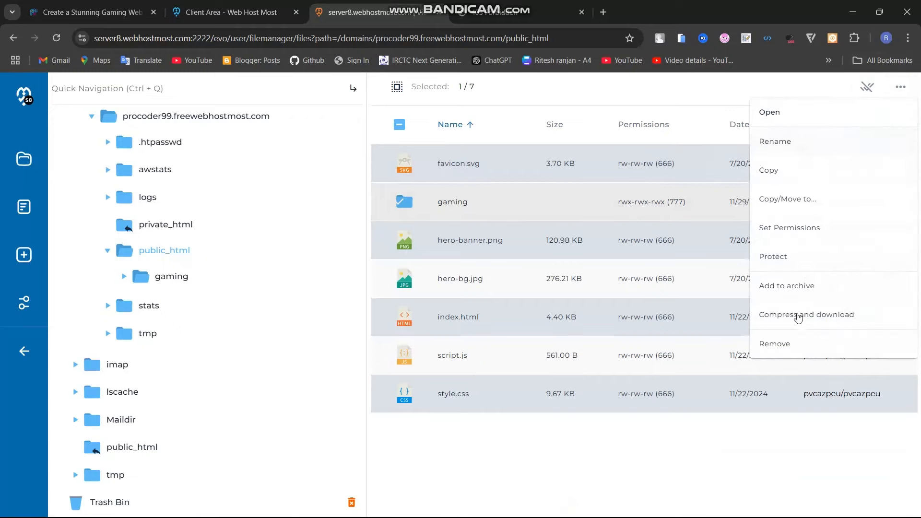
{"action": "left_click", "coordinate": [793, 343]}
{"action": "left_click", "coordinate": [597, 337]}
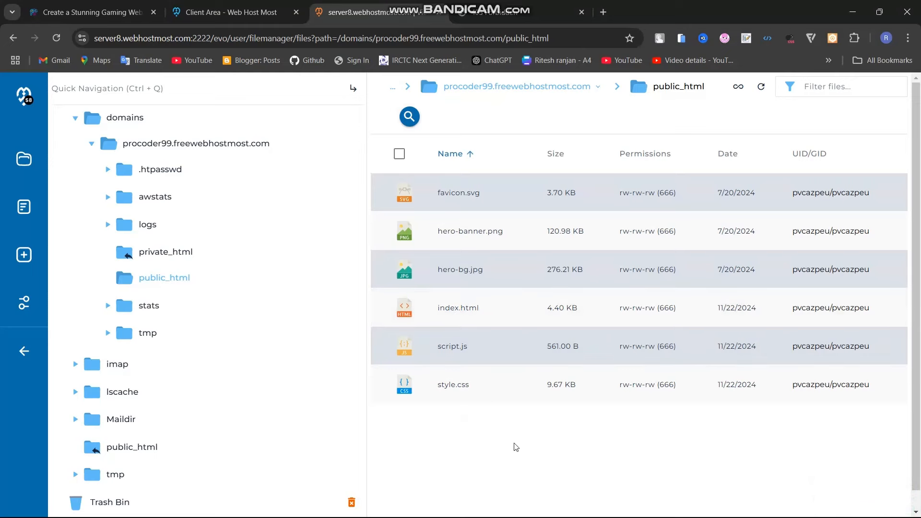
View the gaming website at procoder99.freewebhostmost.com and return to the File Manager.
{"action": "left_click", "coordinate": [480, 4]}
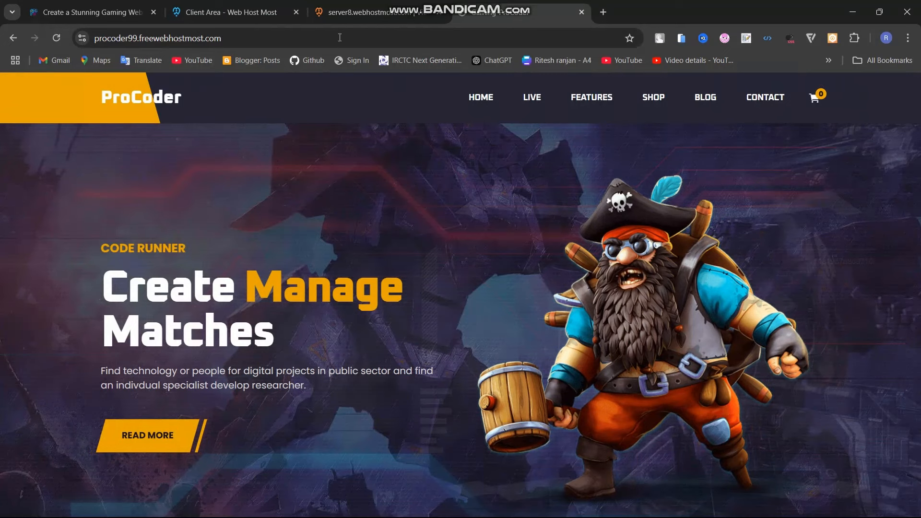
{"action": "left_click", "coordinate": [367, 12]}
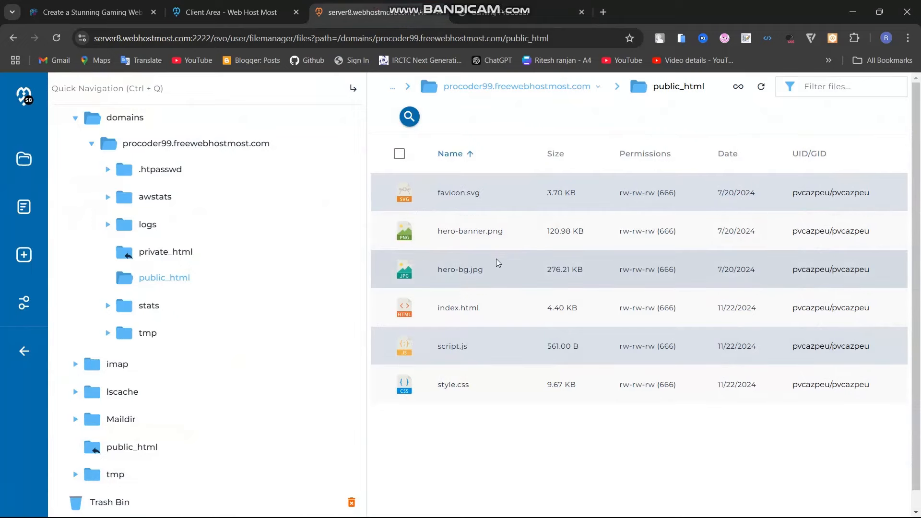
{"action": "left_click", "coordinate": [24, 159]}
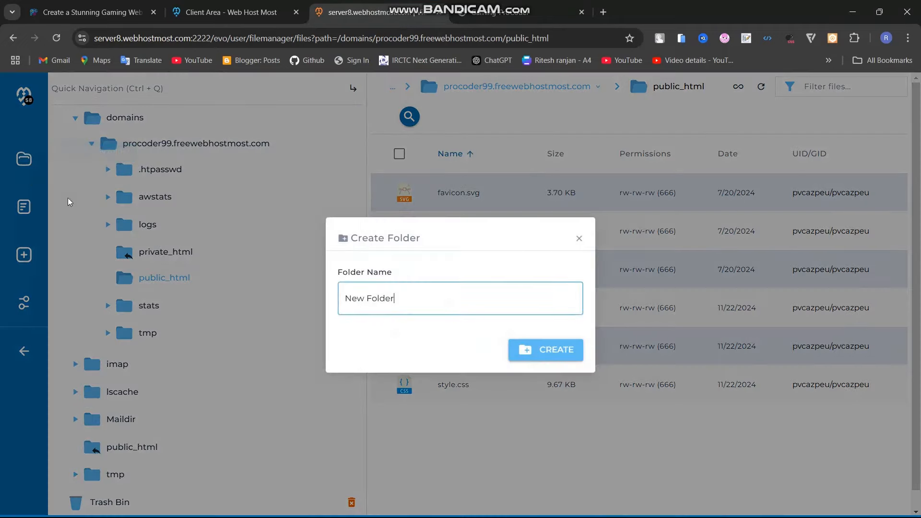
{"action": "left_click", "coordinate": [579, 239]}
{"action": "left_click", "coordinate": [13, 39]}
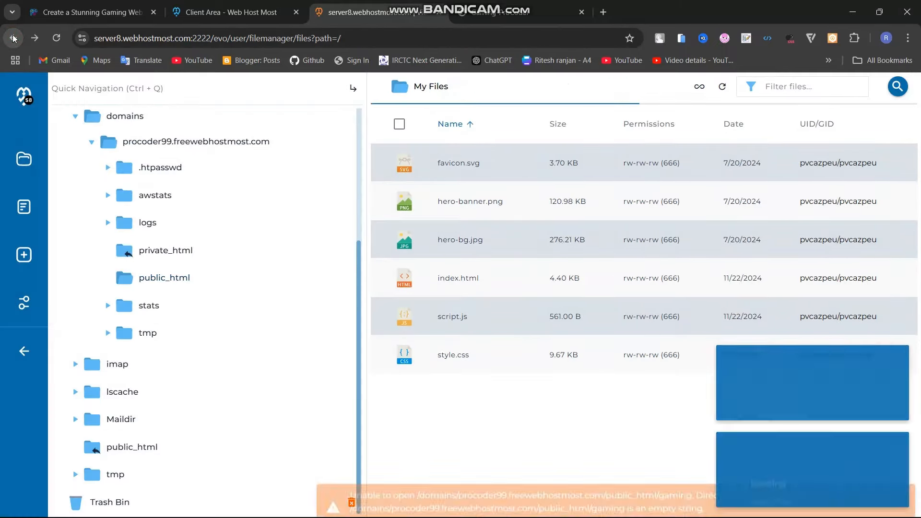
{"action": "left_click", "coordinate": [13, 39]}
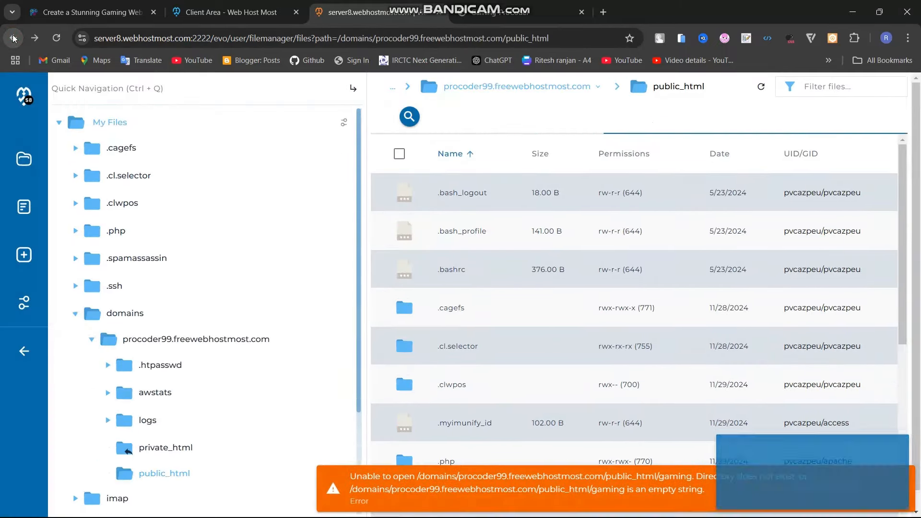
{"action": "left_click", "coordinate": [13, 39]}
{"action": "left_click", "coordinate": [12, 38]}
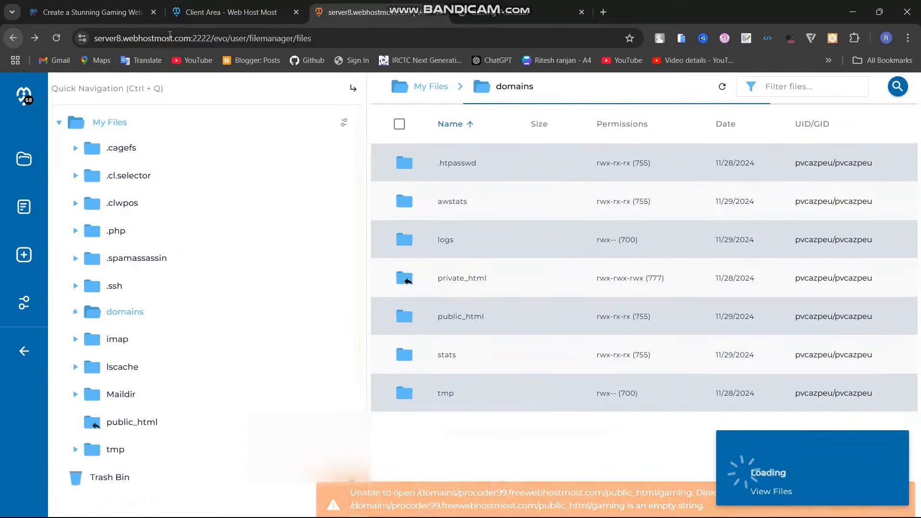
Open the web control panel of the Free Plan - 125Mb from the client area, and close the old File Manager browser tab.
{"action": "left_click", "coordinate": [230, 12]}
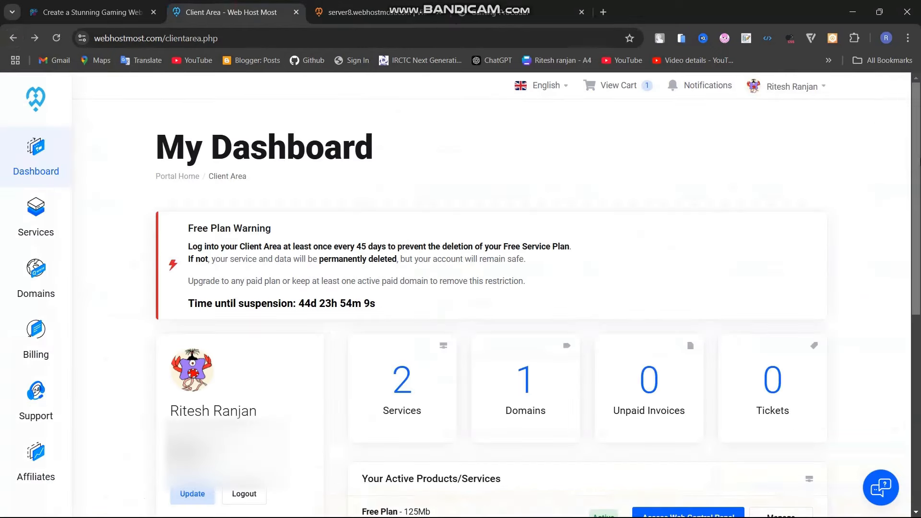
{"action": "scroll", "coordinate": [681, 263], "scroll_direction": "down", "scroll_amount": 6}
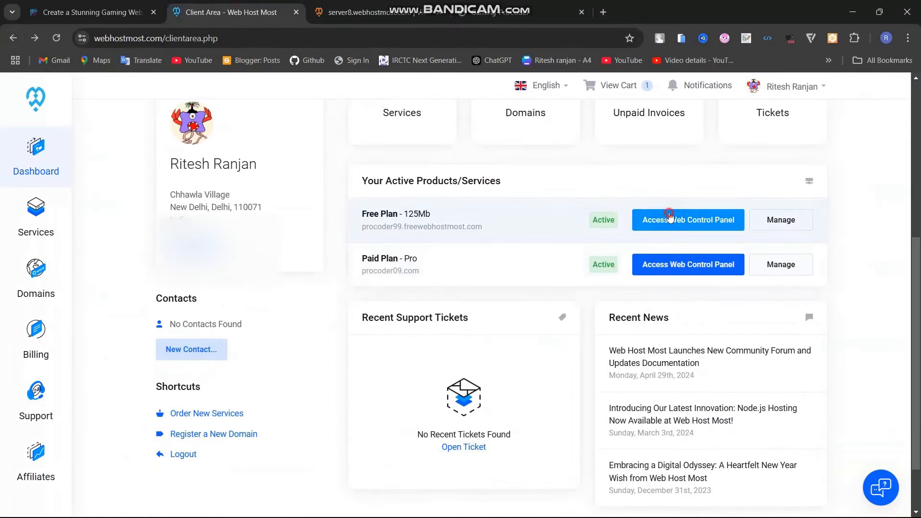
{"action": "left_click", "coordinate": [682, 220]}
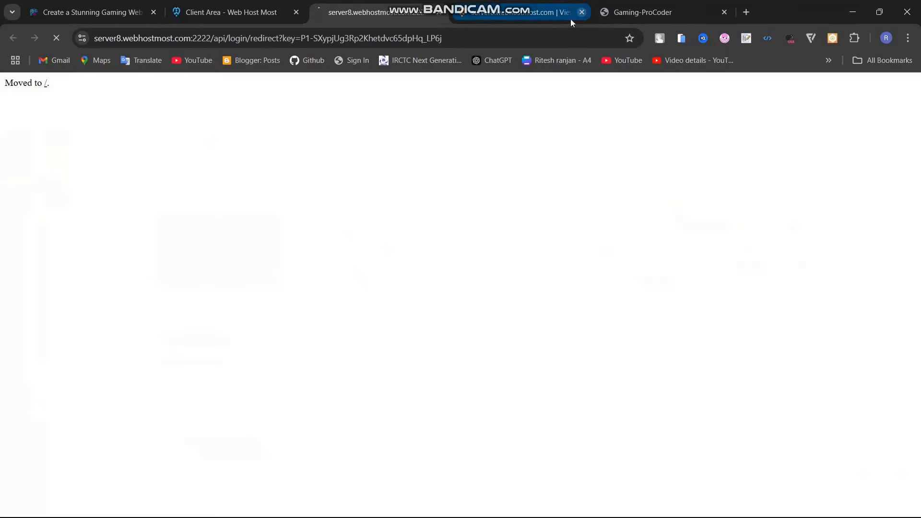
{"action": "left_click", "coordinate": [582, 12]}
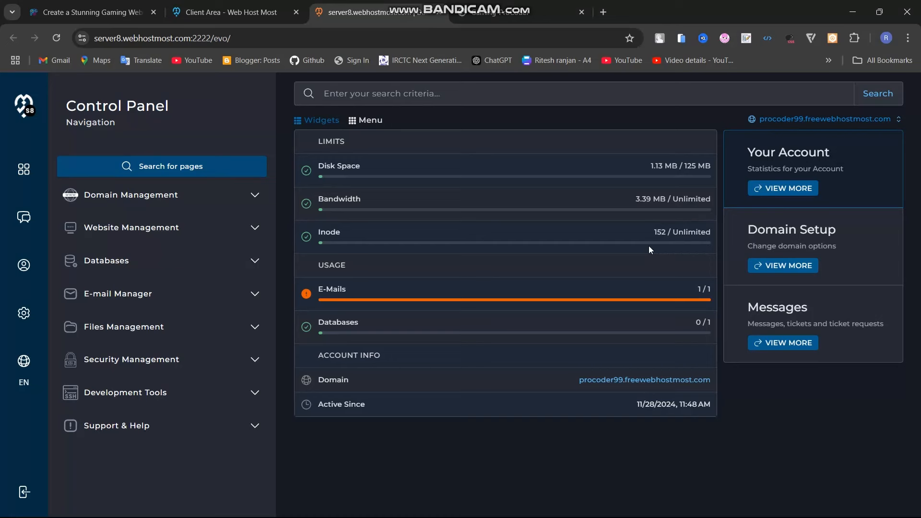
Look over the Domains options in the client area, and view the hosted gaming website again.
{"action": "left_click", "coordinate": [230, 12]}
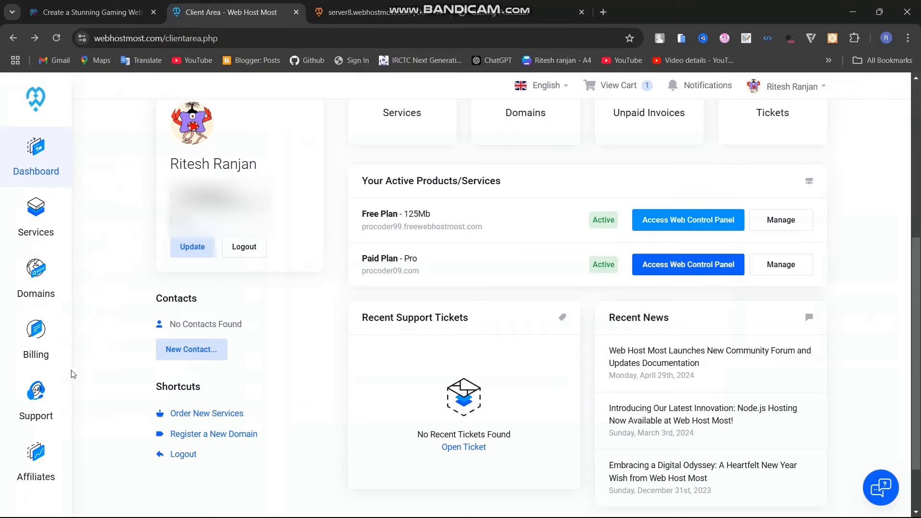
{"action": "mouse_move", "coordinate": [40, 277]}
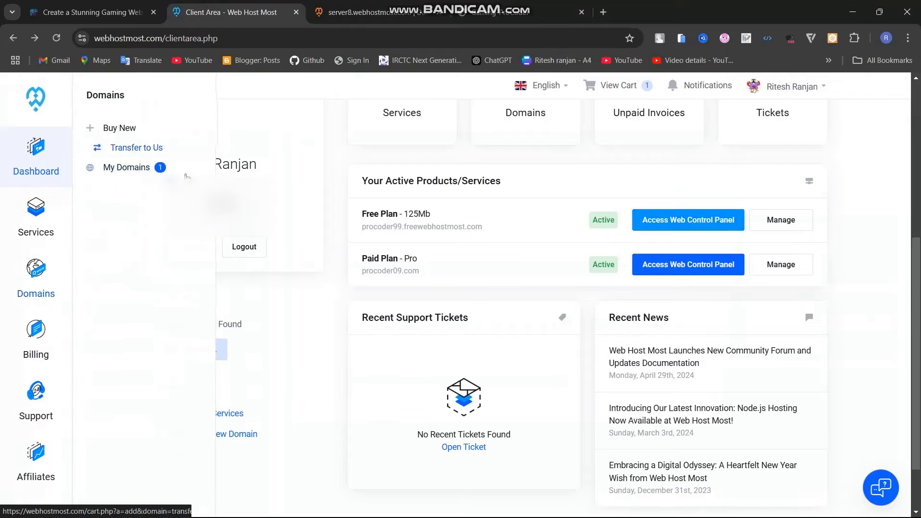
{"action": "left_click", "coordinate": [508, 12]}
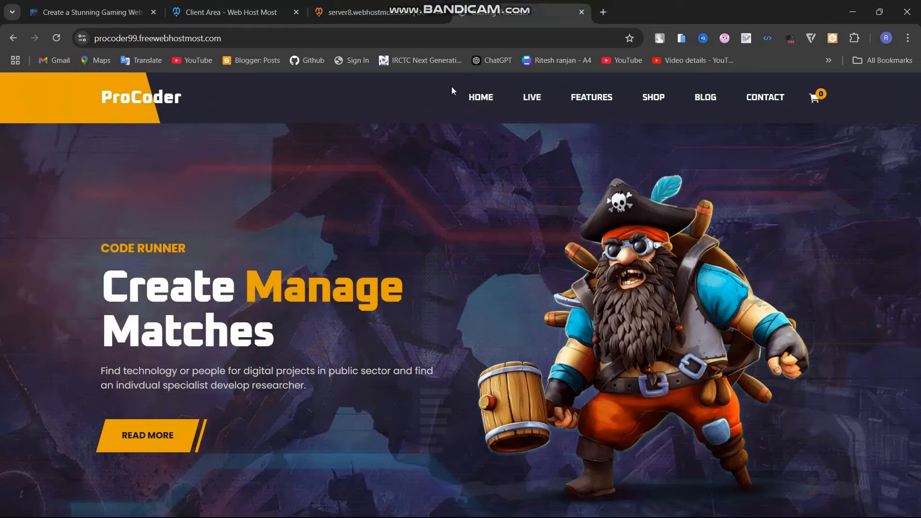
Examine the HTML code steps in the blog article "Create a Stunning Gaming Website with HTML CSS and JavaScript".
{"action": "left_click", "coordinate": [86, 12]}
{"action": "scroll", "coordinate": [917, 136], "scroll_direction": "down", "scroll_amount": 2}
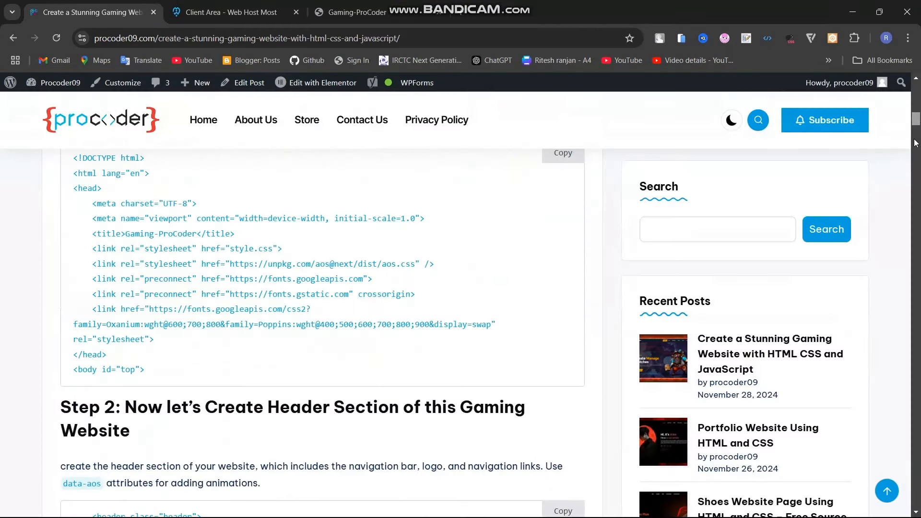